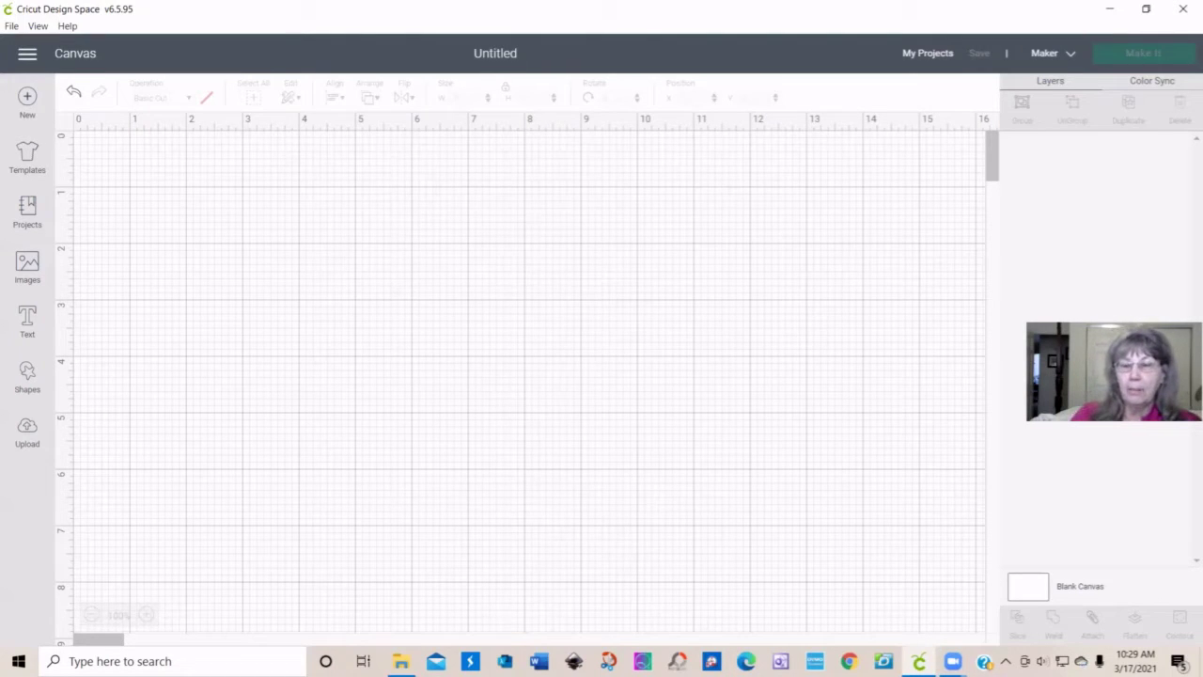
# Step: Add a square to the canvas, enlarged to about 5.9 inches and placed near X 2.4, Y 0.8
pyautogui.click(27, 376)
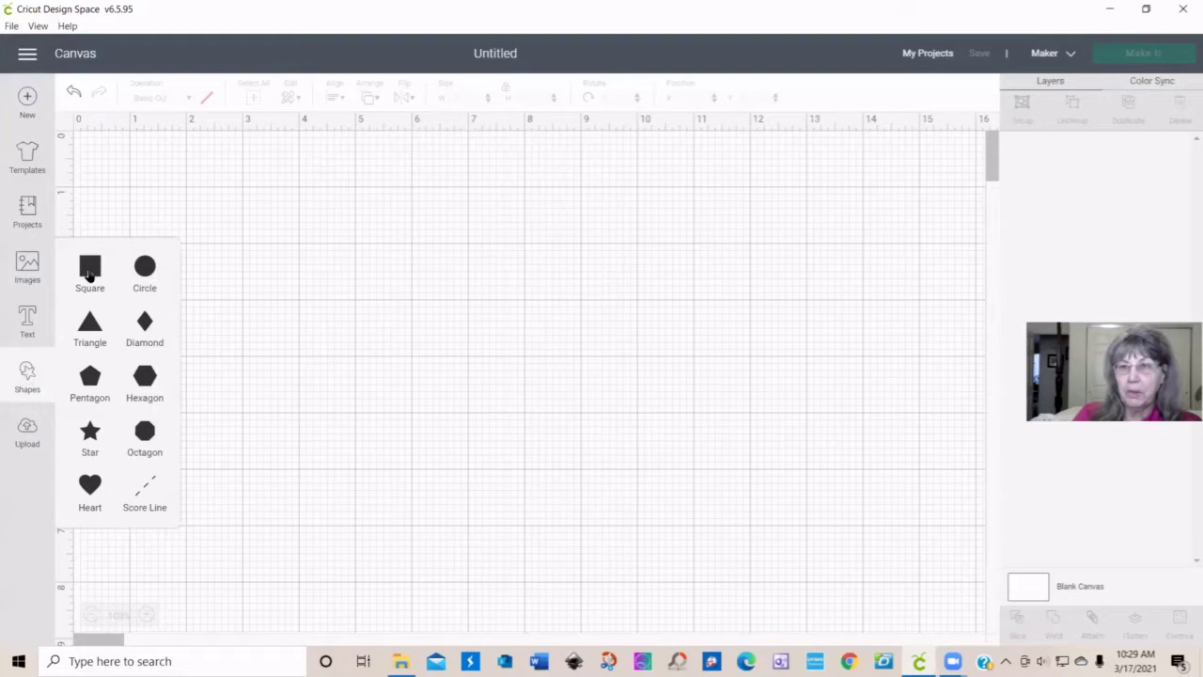
pyautogui.click(89, 267)
pyautogui.moveTo(242, 257); pyautogui.dragTo(404, 291)
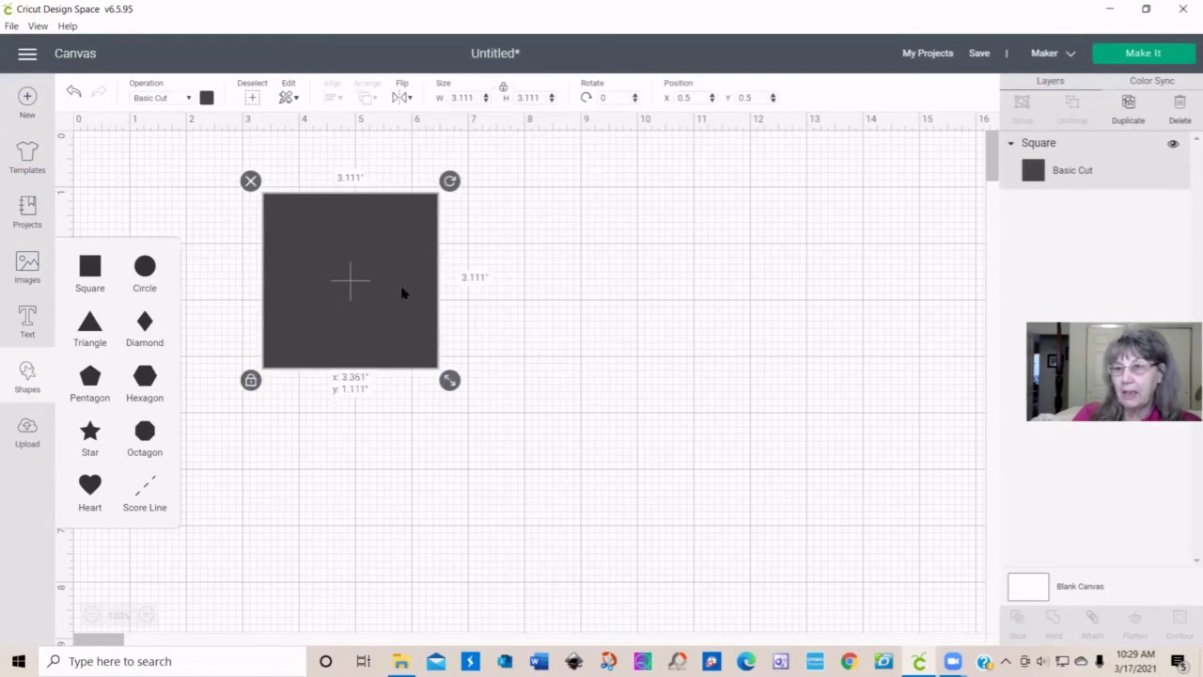
pyautogui.moveTo(455, 385); pyautogui.dragTo(608, 537)
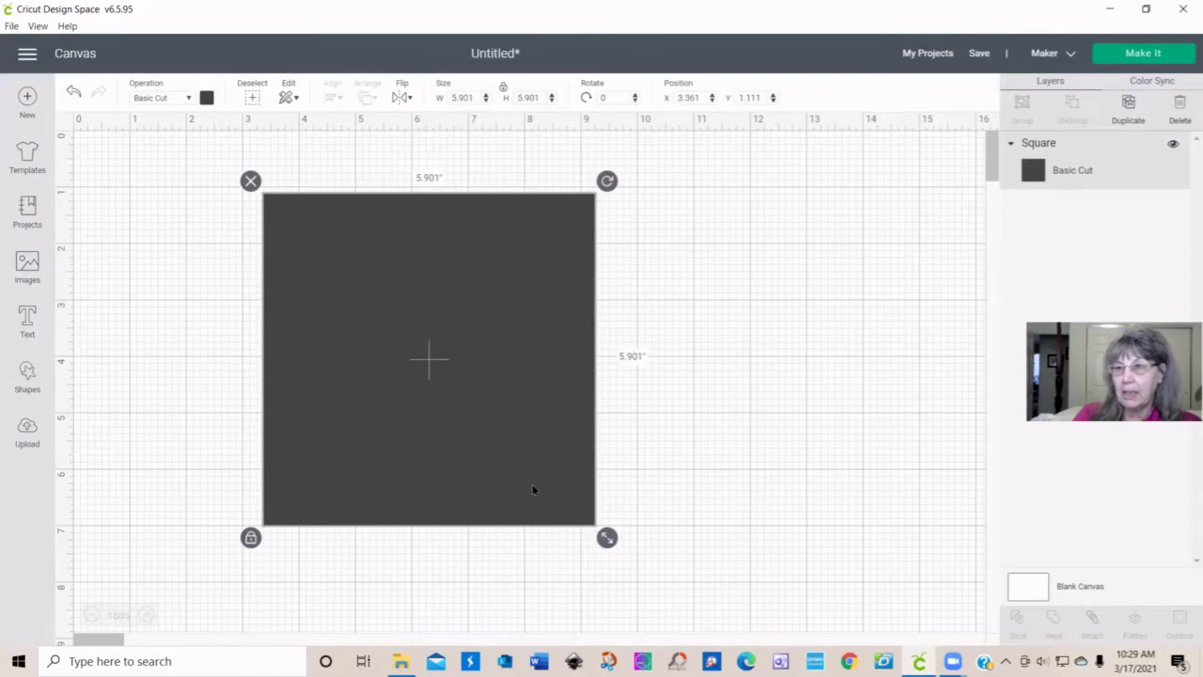
pyautogui.moveTo(534, 488); pyautogui.dragTo(481, 464)
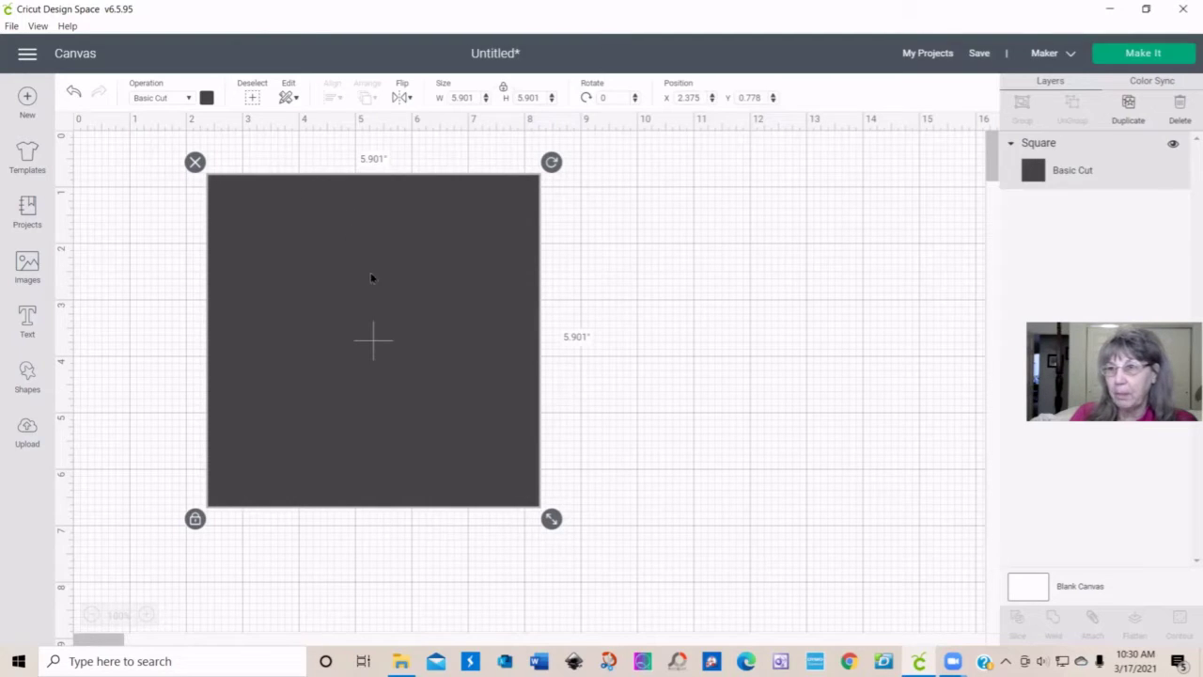
# Step: Fill the square with the thin red vertical stripe pattern as a Print Then Cut layer and move it to about X 4, Y 1.2
pyautogui.click(189, 100)
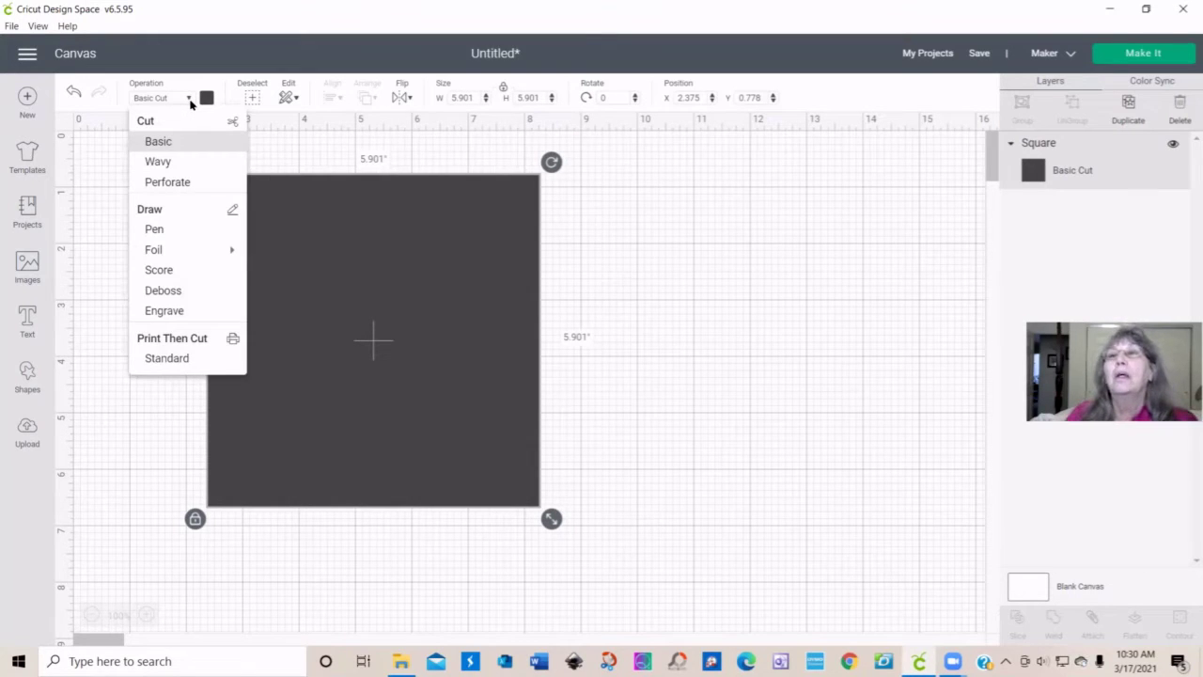
pyautogui.click(178, 361)
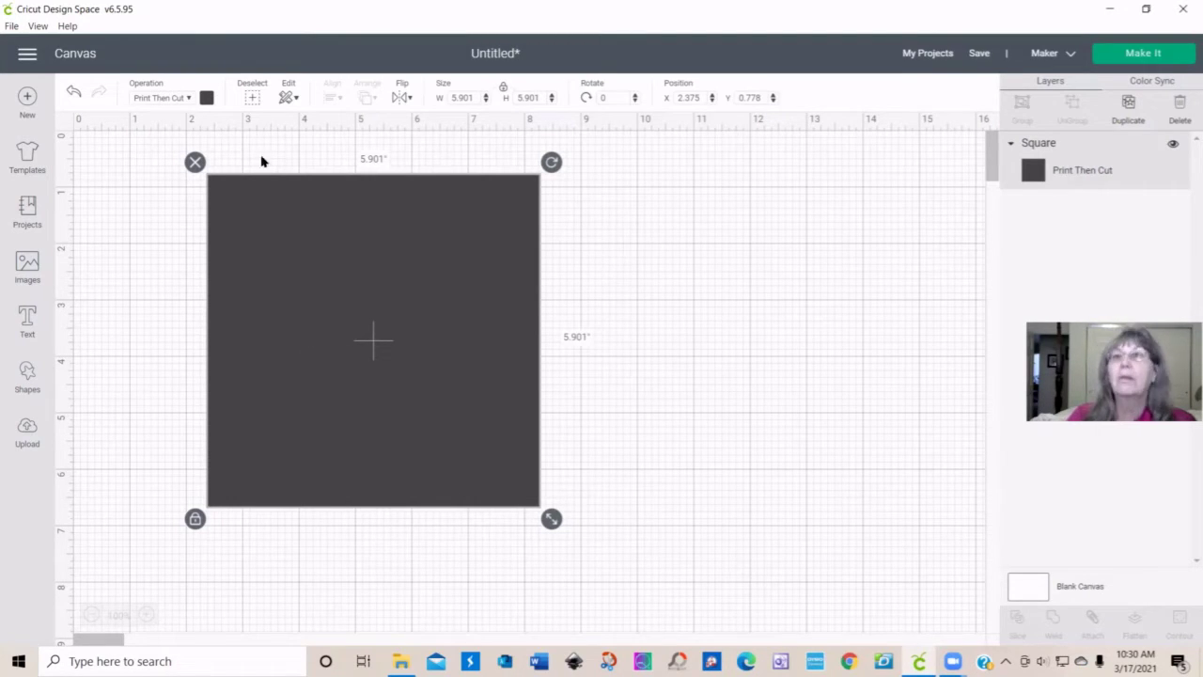
pyautogui.click(207, 98)
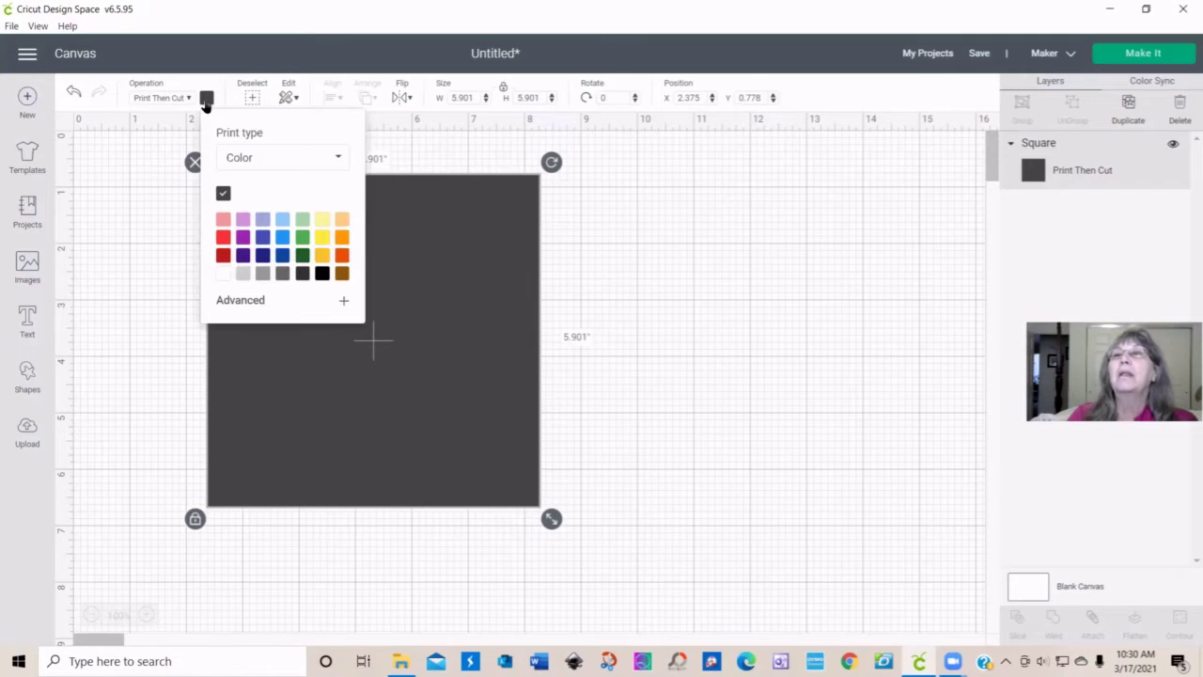
pyautogui.click(338, 159)
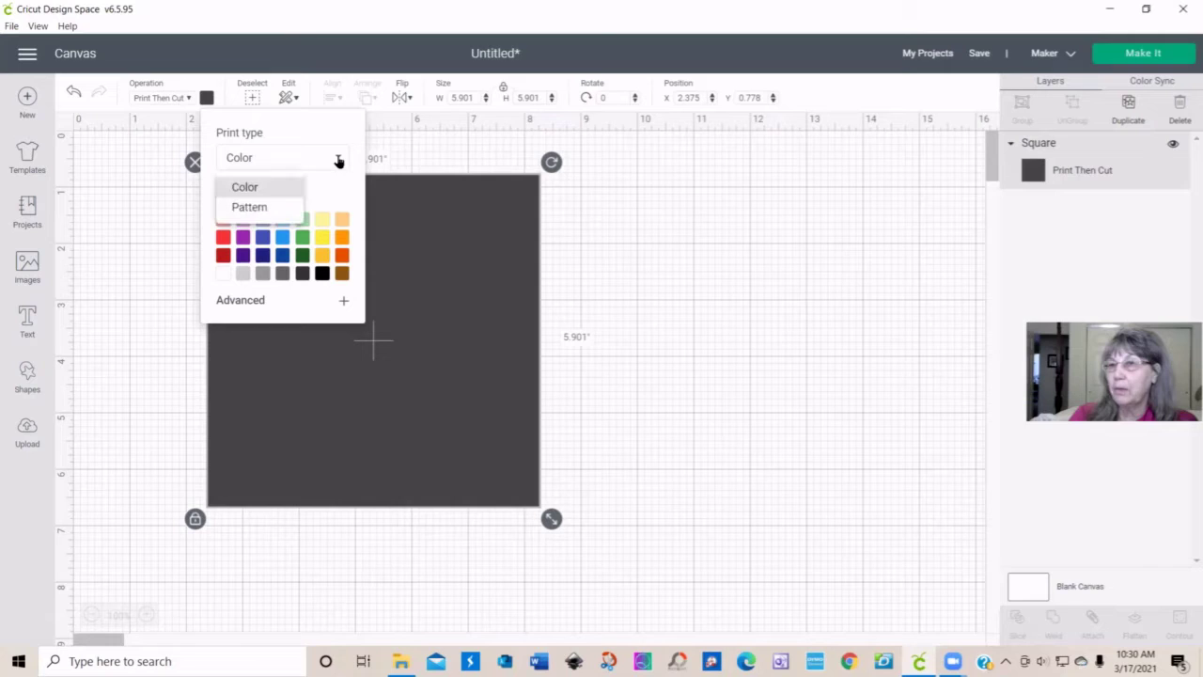
pyautogui.click(249, 208)
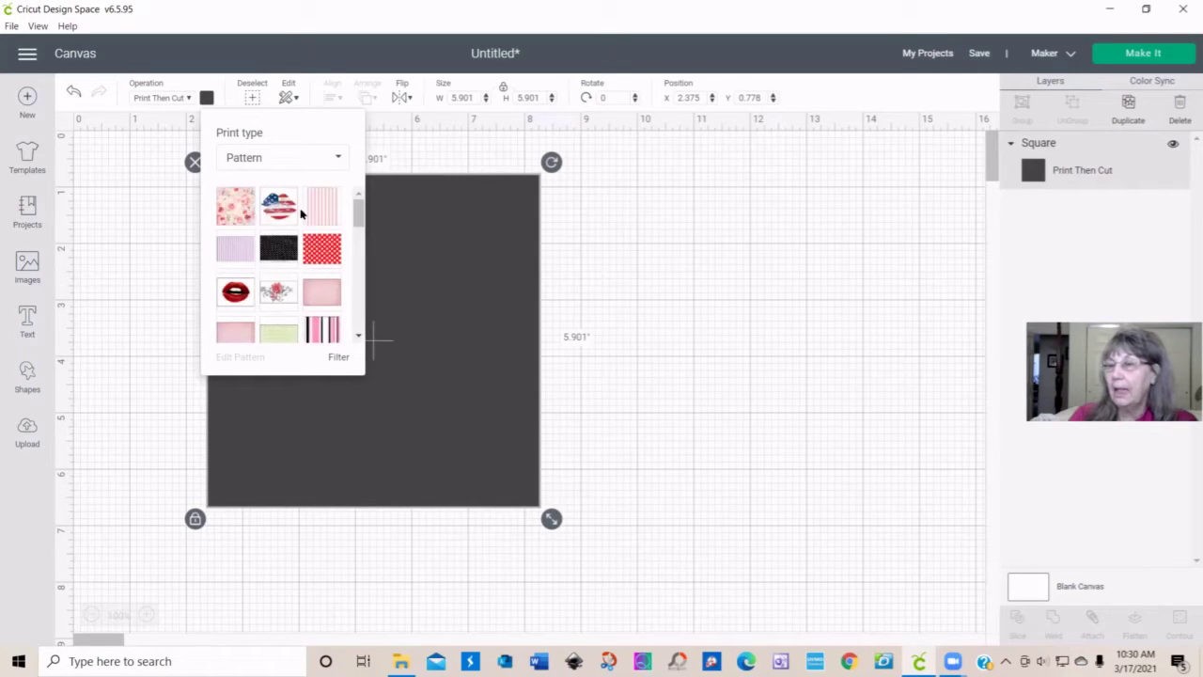
pyautogui.moveTo(360, 214); pyautogui.dragTo(301, 312)
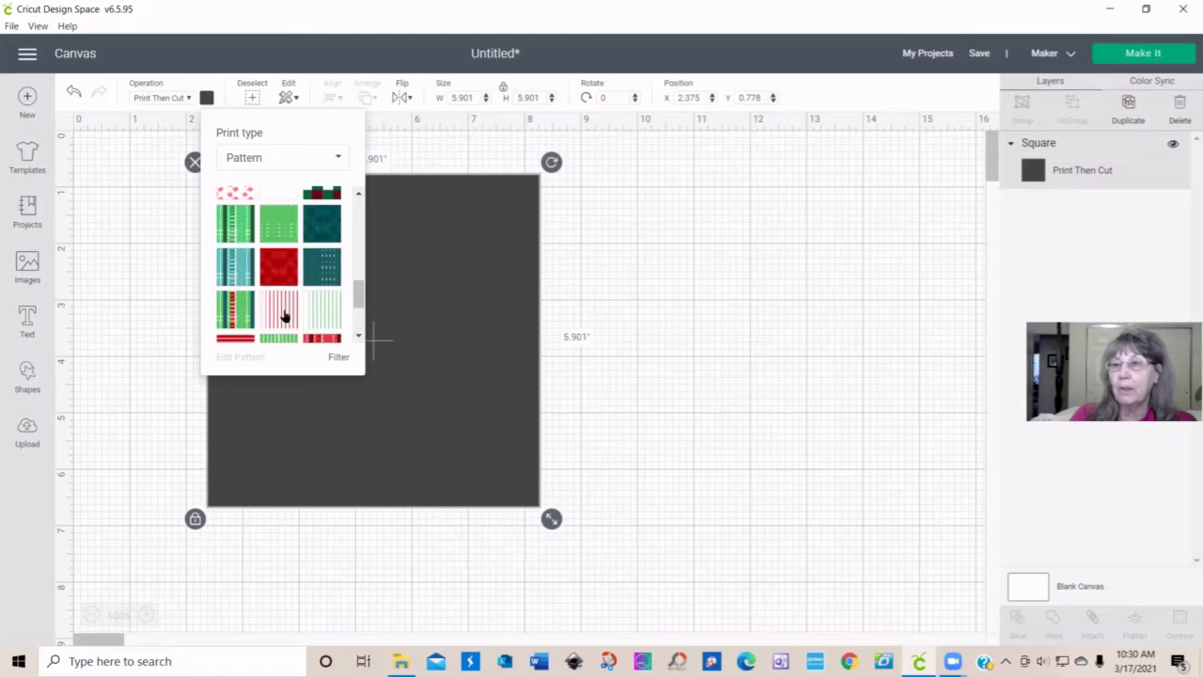
pyautogui.click(282, 313)
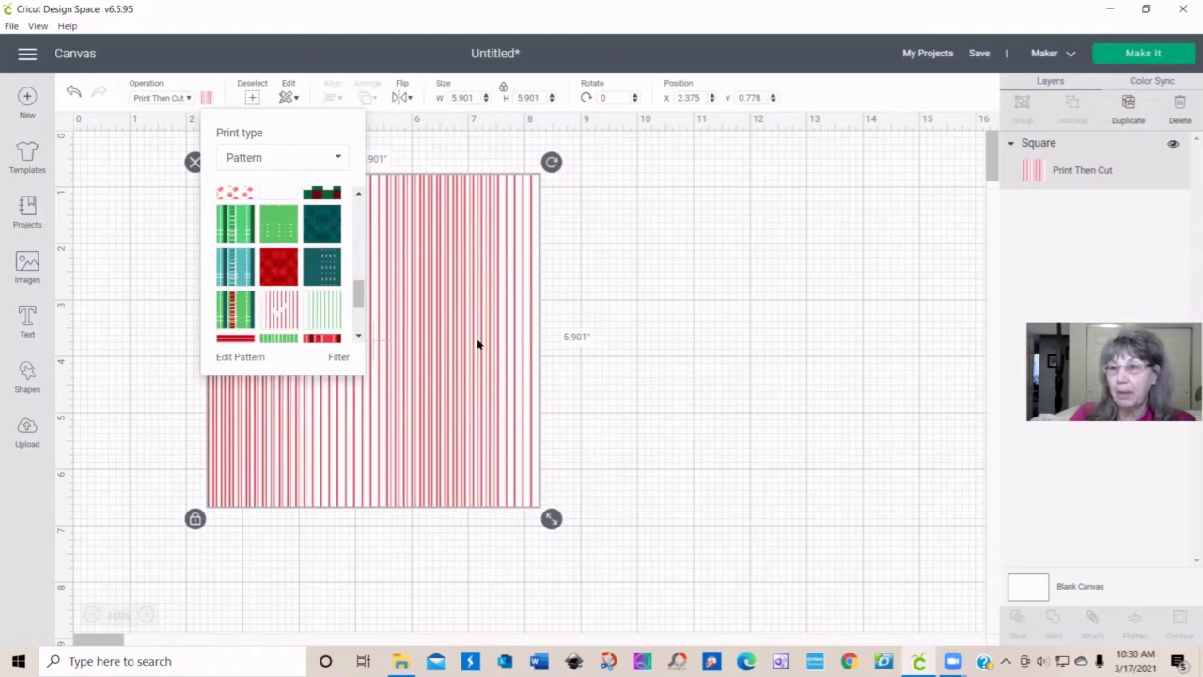
pyautogui.moveTo(422, 342); pyautogui.dragTo(455, 367)
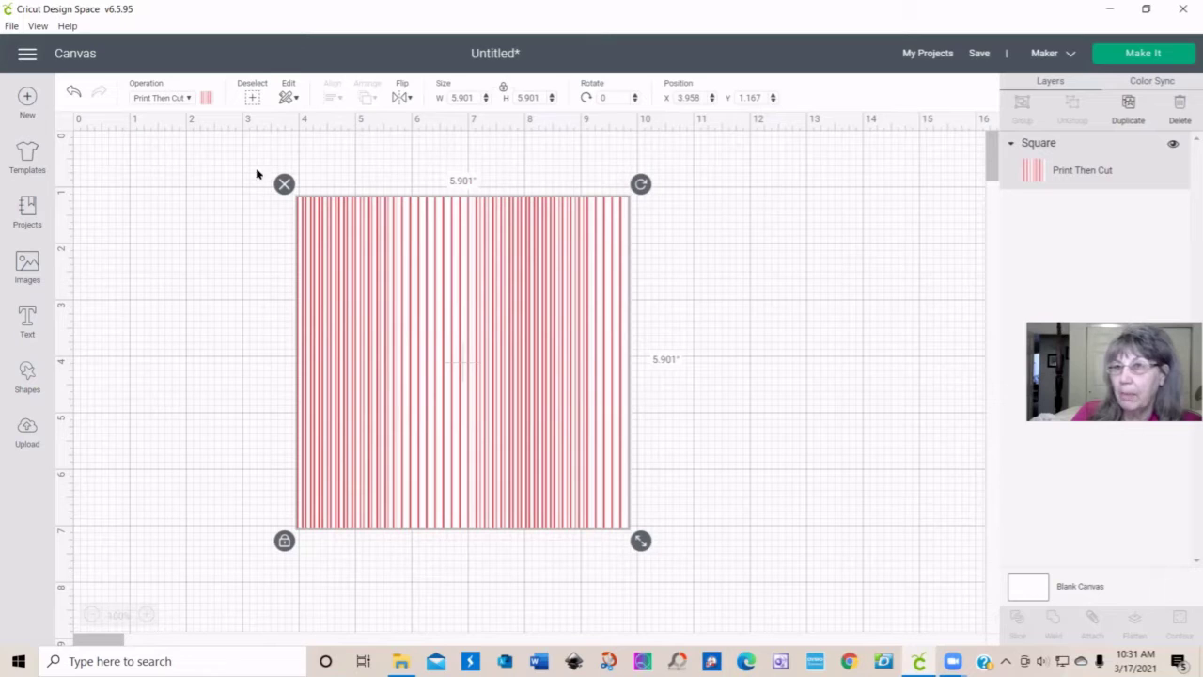
# Step: Edit the square's stripe pattern to scale 52 with a horizontal offset of -9 and a vertical offset of 3
pyautogui.click(207, 98)
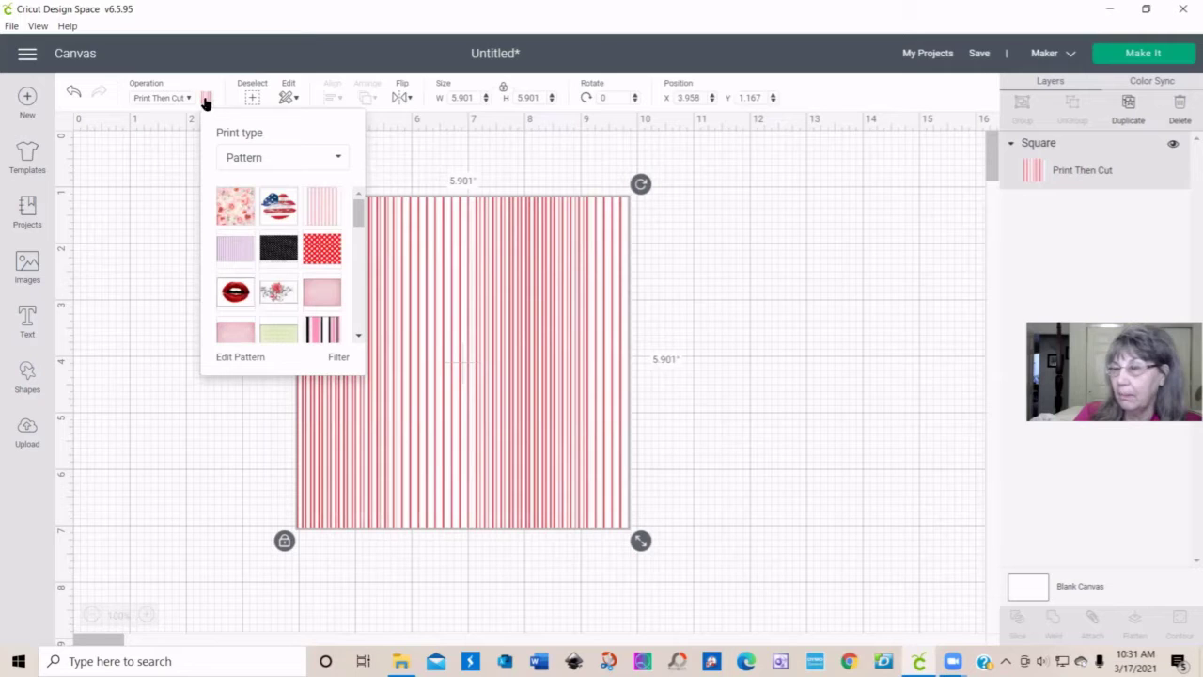
pyautogui.click(231, 360)
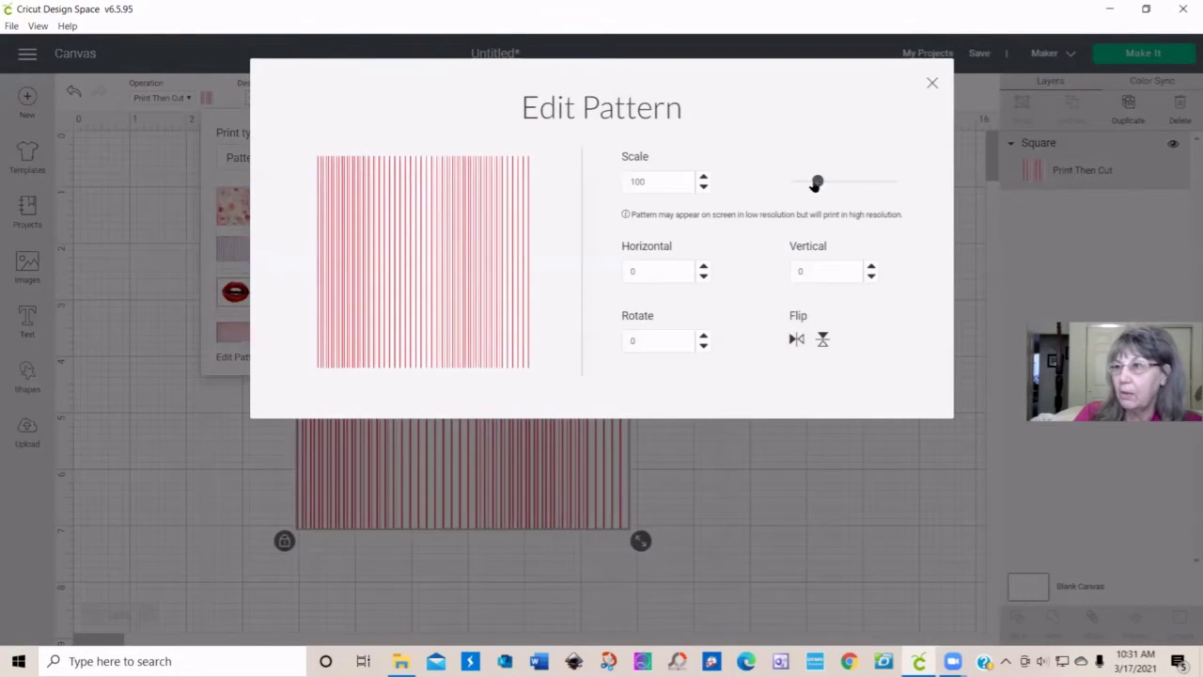
pyautogui.moveTo(817, 182)
pyautogui.mouseDown()
pyautogui.moveTo(859, 192)
pyautogui.moveTo(806, 191)
pyautogui.mouseUp()
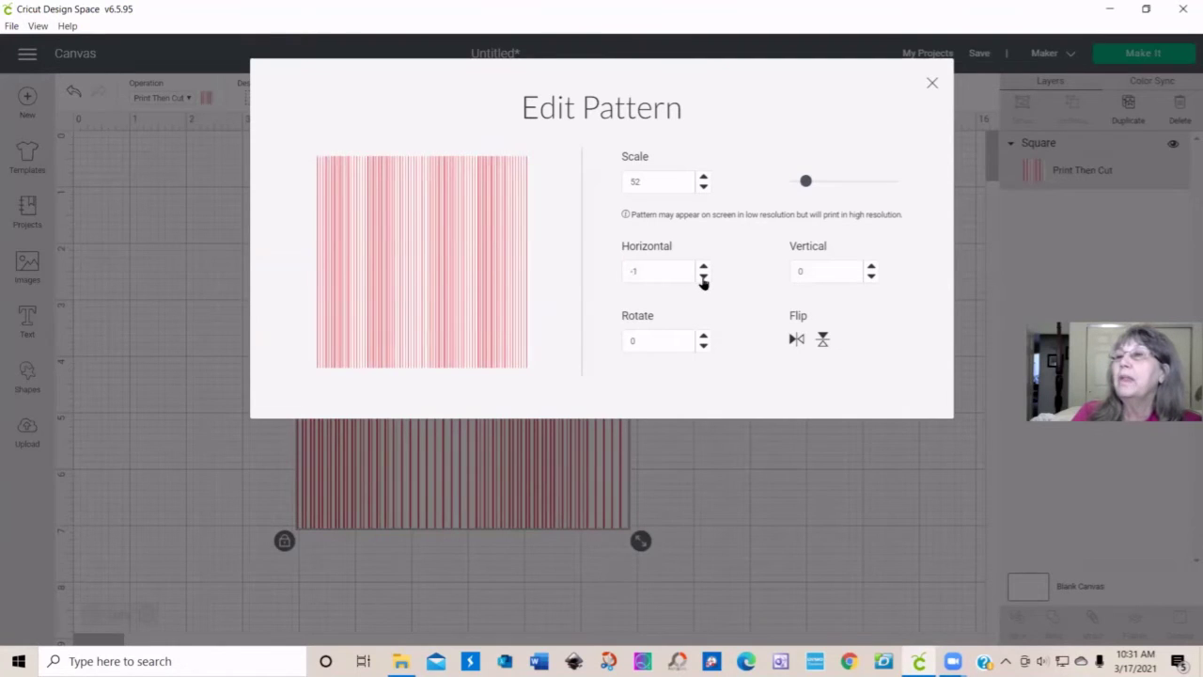
pyautogui.click(703, 278)
pyautogui.click(703, 278)
pyautogui.click(703, 277)
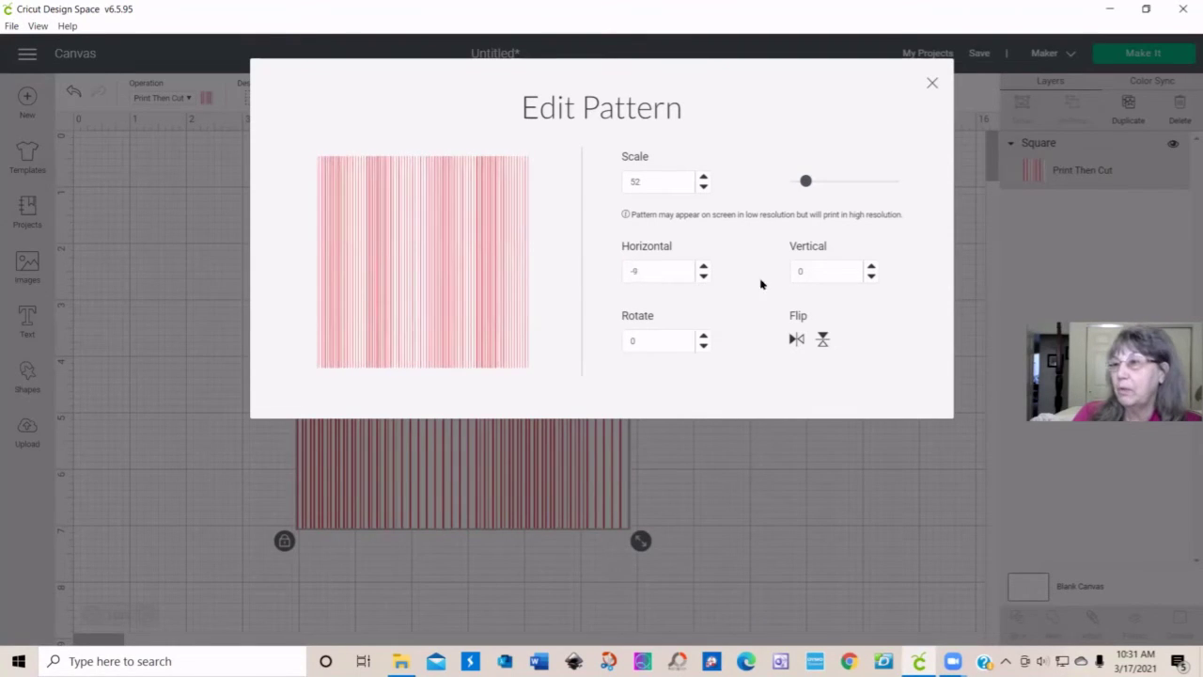
pyautogui.click(872, 269)
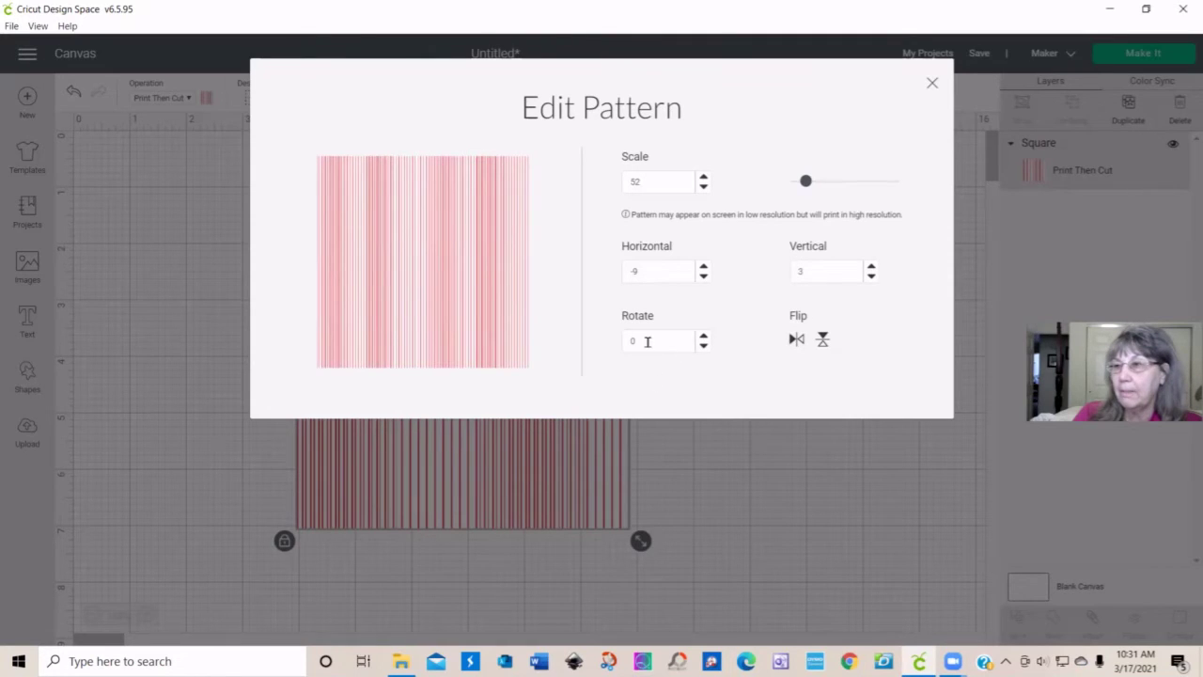
# Step: Set the stripe pattern's rotation to 12 and delete the patterned square from the canvas
pyautogui.click(704, 336)
pyautogui.click(704, 337)
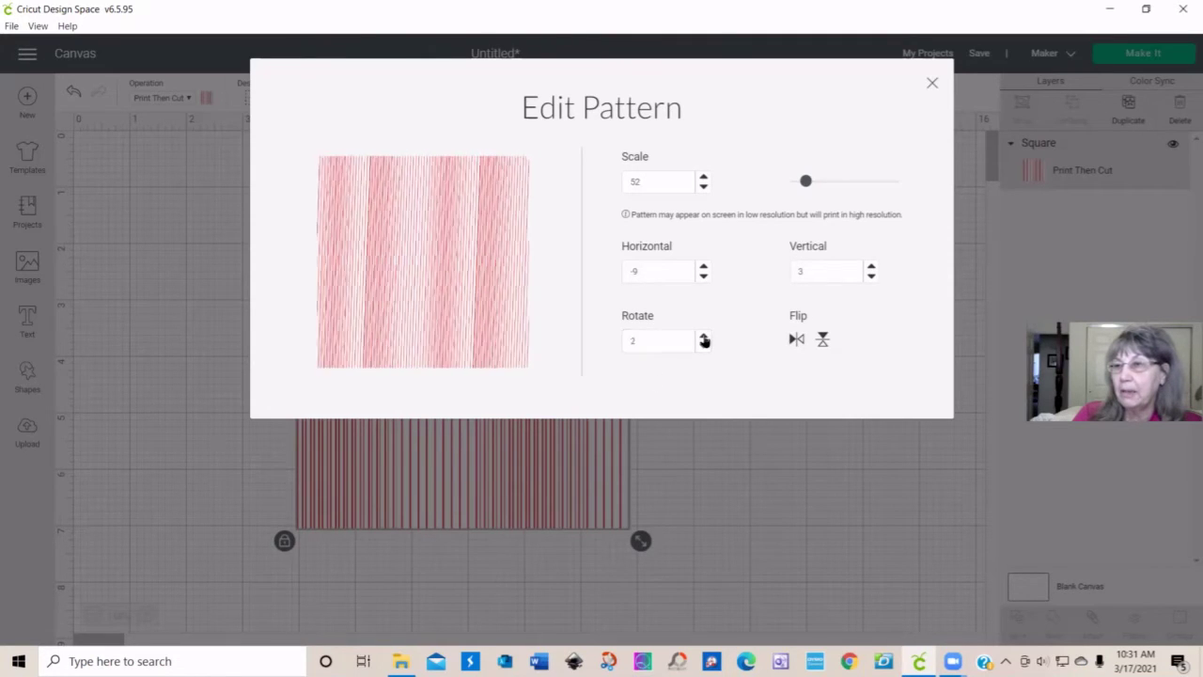
pyautogui.click(705, 337)
pyautogui.click(704, 336)
pyautogui.click(704, 337)
pyautogui.click(704, 336)
pyautogui.click(704, 336)
pyautogui.click(704, 336)
pyautogui.click(704, 337)
pyautogui.click(704, 337)
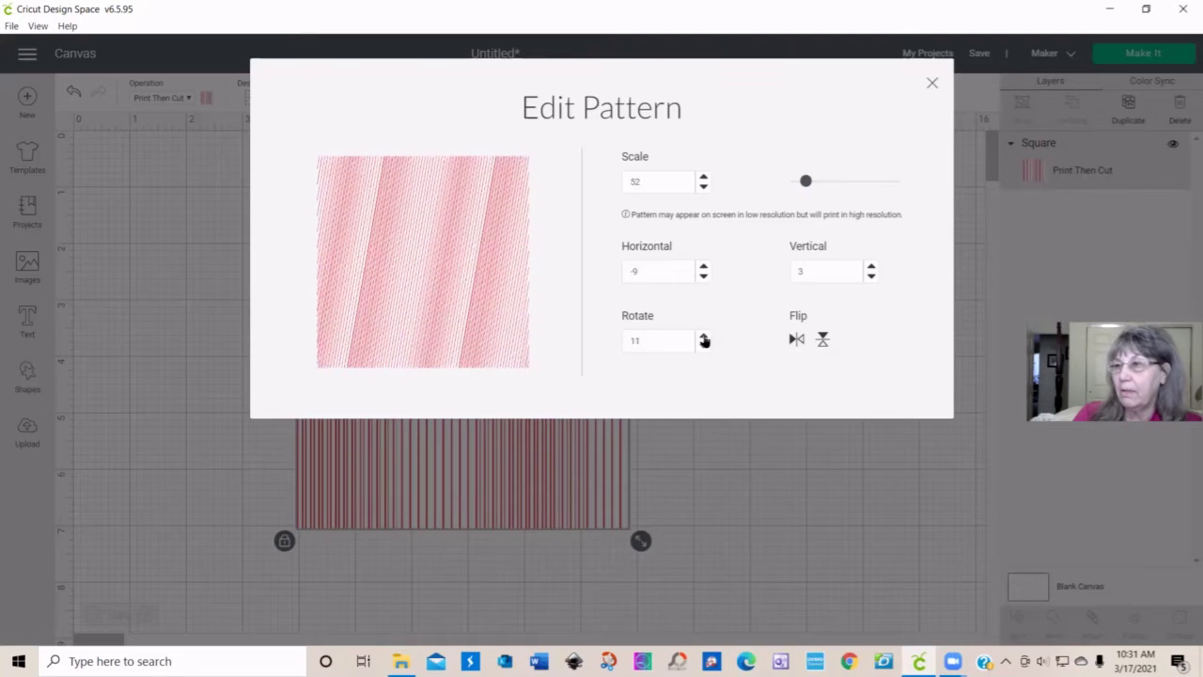
pyautogui.click(704, 336)
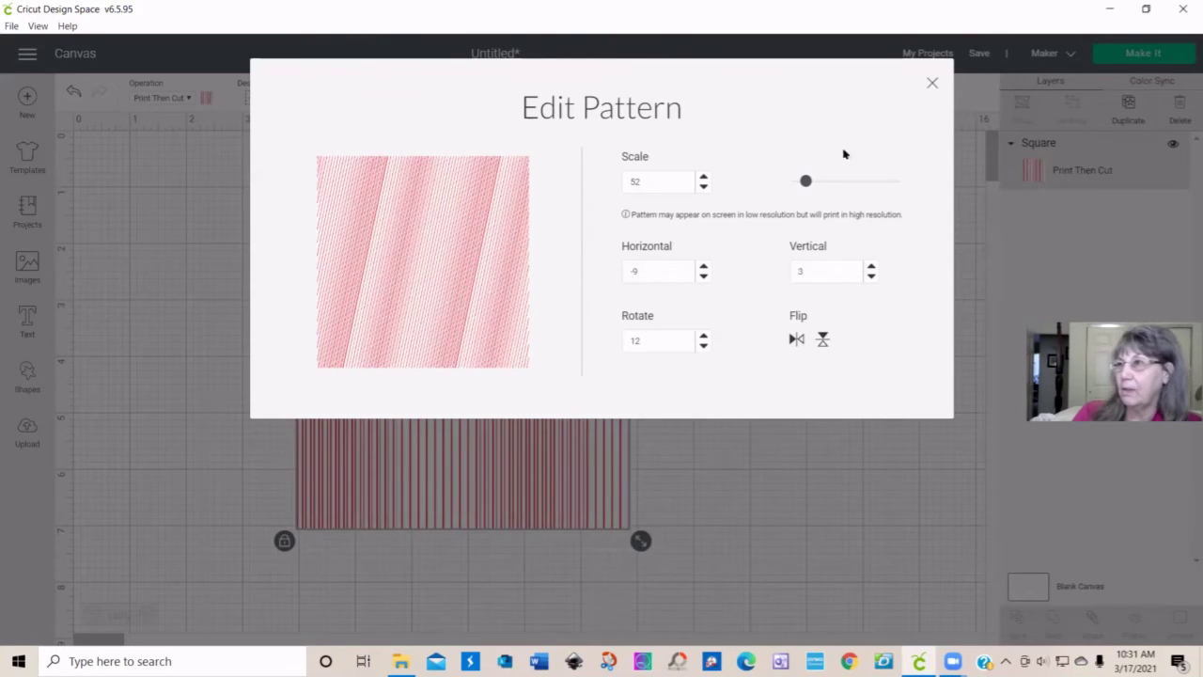
pyautogui.click(933, 82)
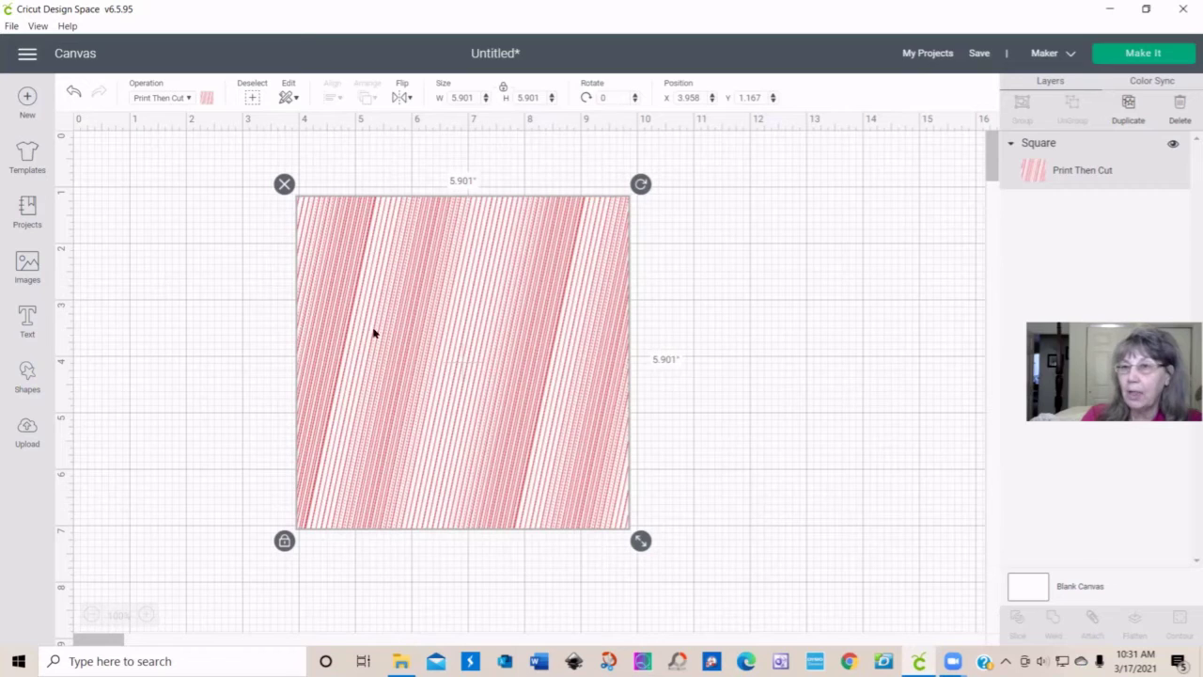
pyautogui.click(284, 185)
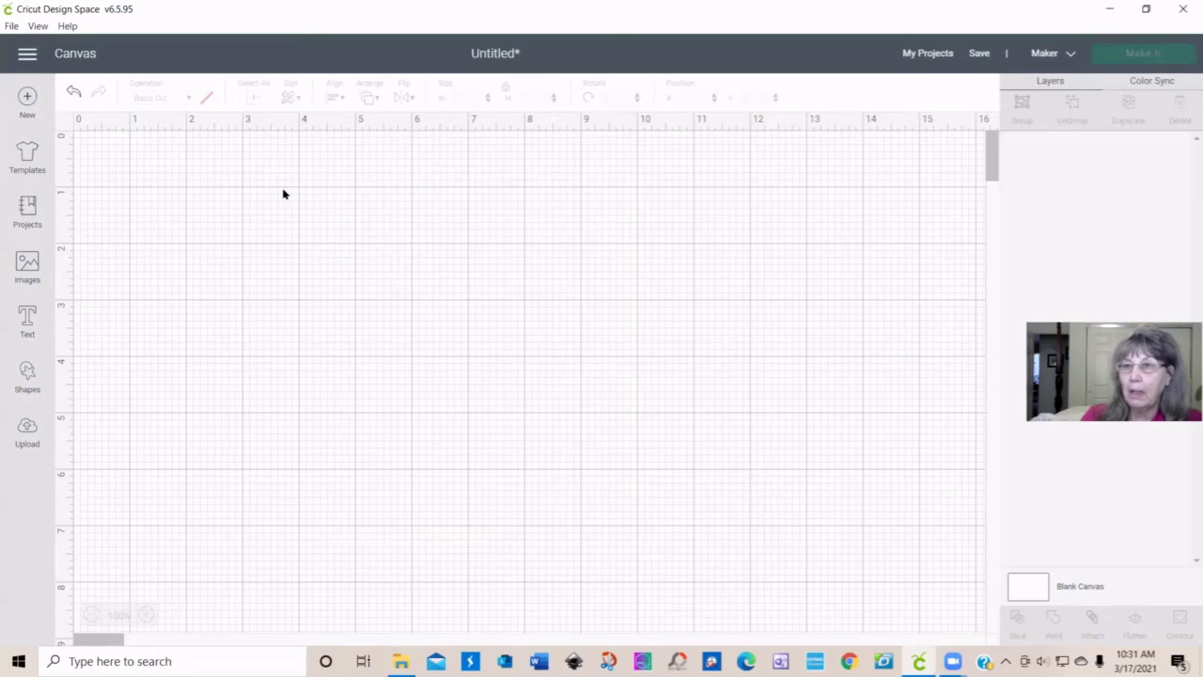
# Step: Upload the "butterfly background" image from the Vintage Chic pictures folder as a pattern fill
pyautogui.click(27, 435)
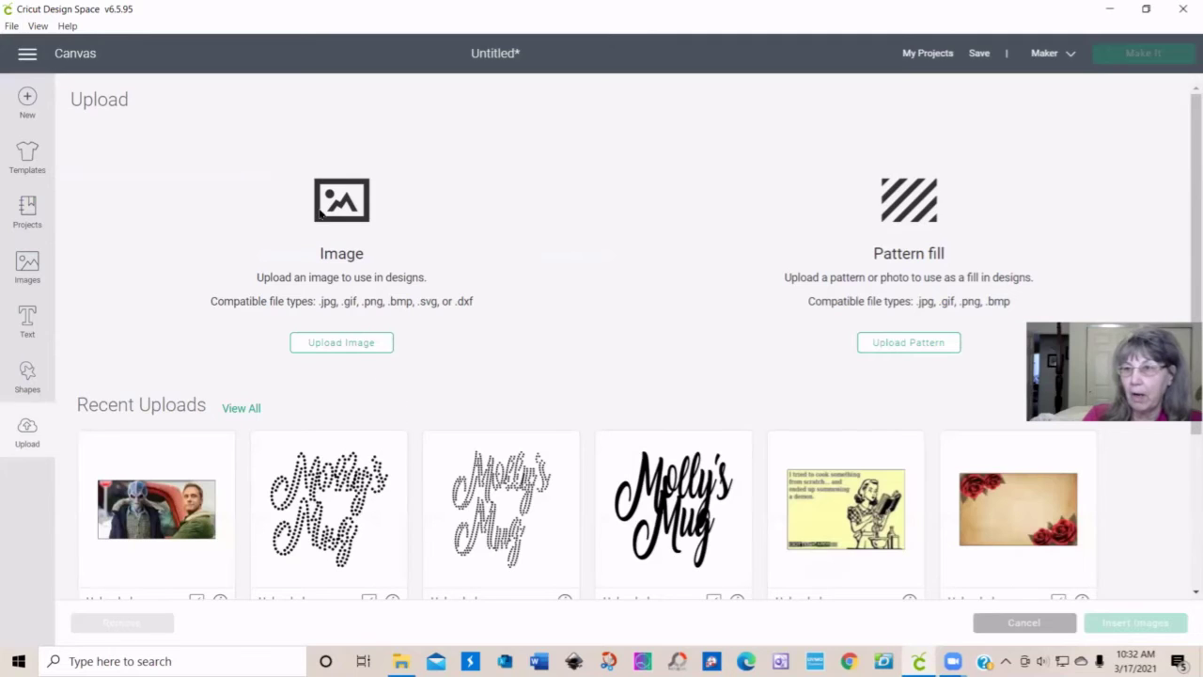
pyautogui.click(903, 350)
pyautogui.click(634, 344)
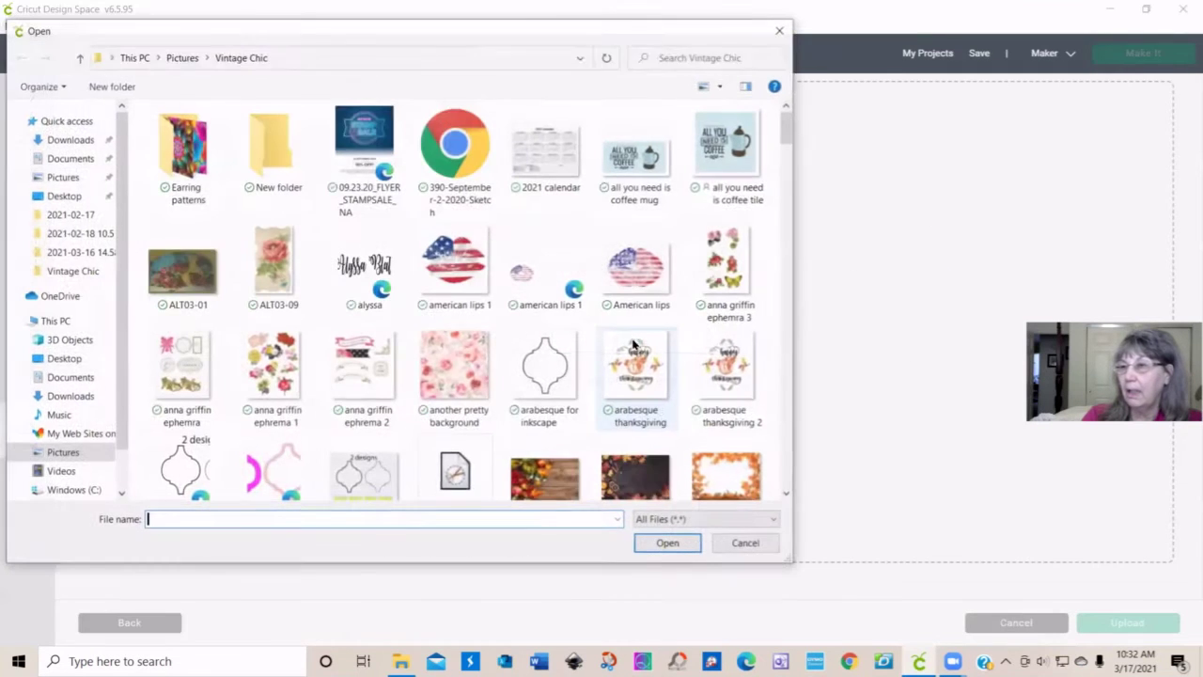
pyautogui.scroll(-2, 437, 380)
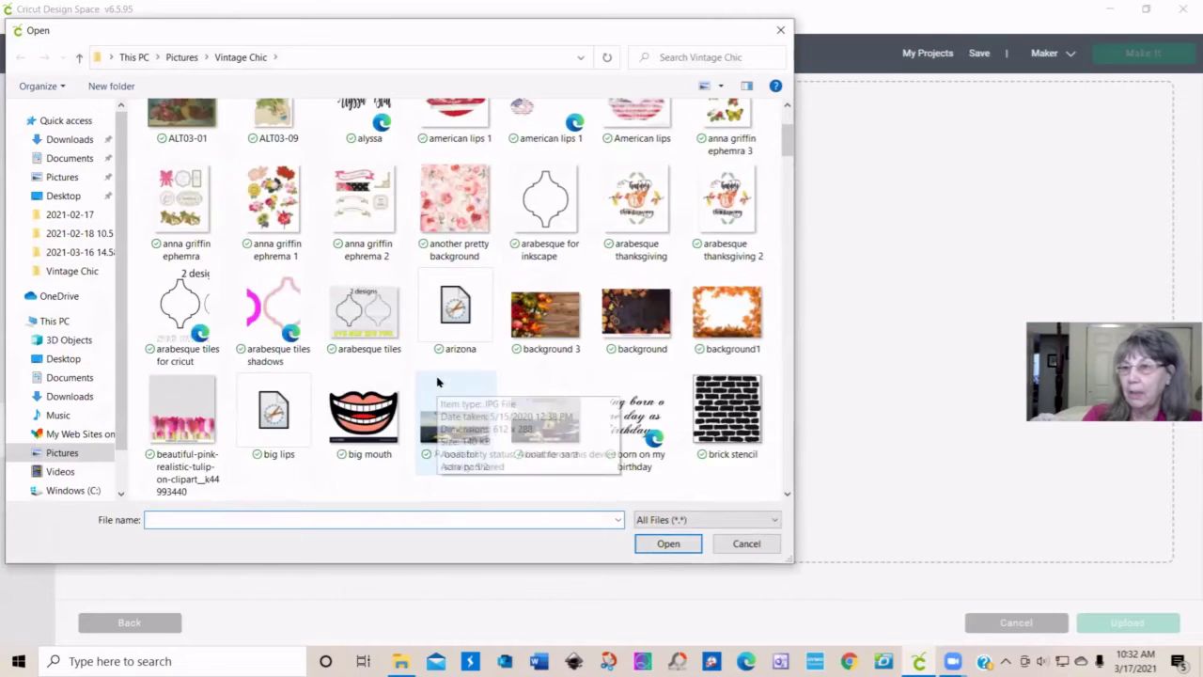
pyautogui.scroll(-3, 437, 381)
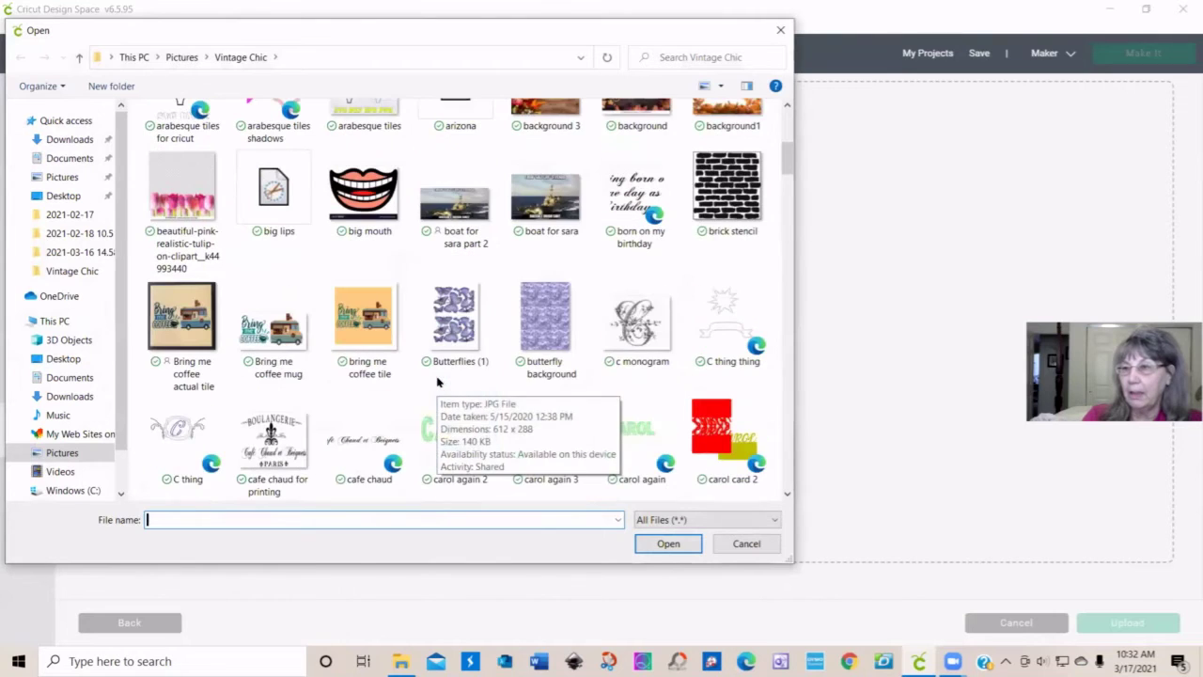
pyautogui.click(541, 320)
pyautogui.click(669, 545)
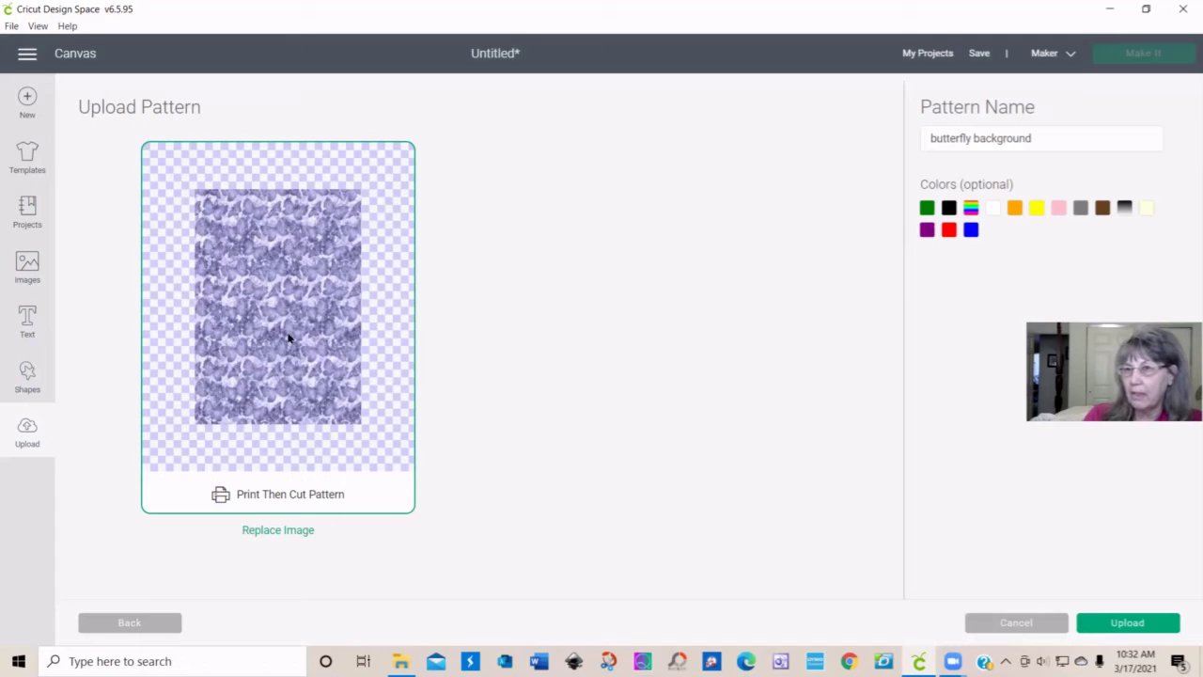
pyautogui.click(1134, 627)
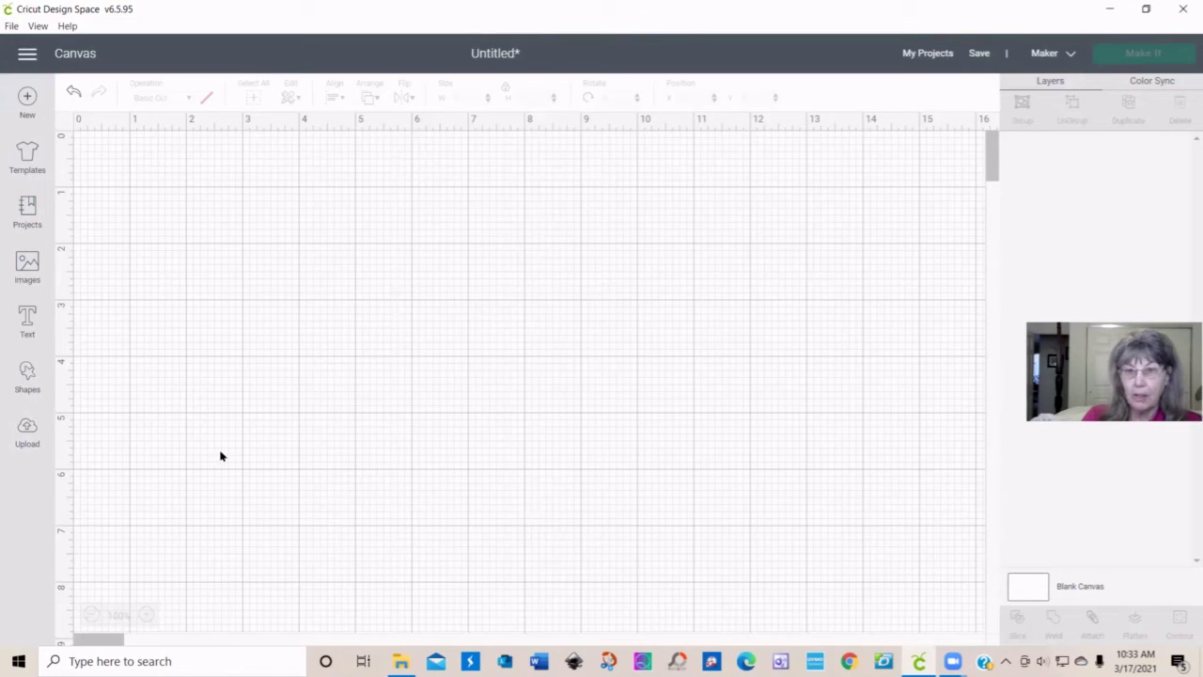
# Step: Add a new square to the canvas, enlarged to about 5.2 inches and placed near X 4.6, Y 0.9
pyautogui.click(28, 379)
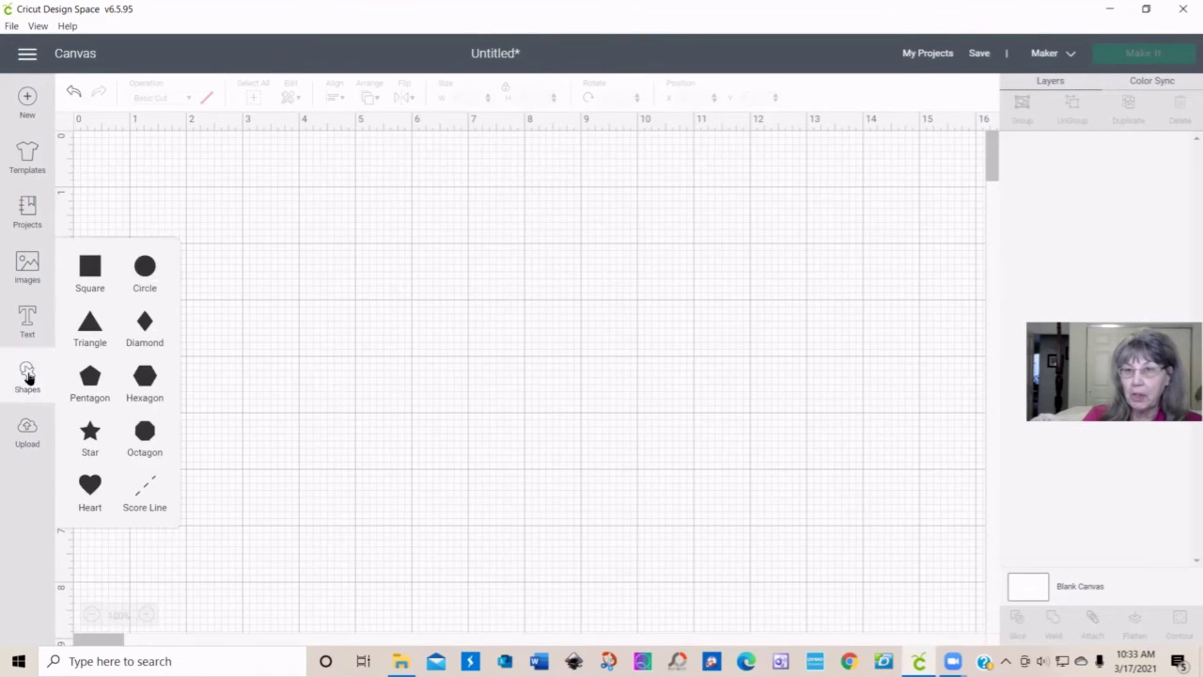
pyautogui.click(94, 280)
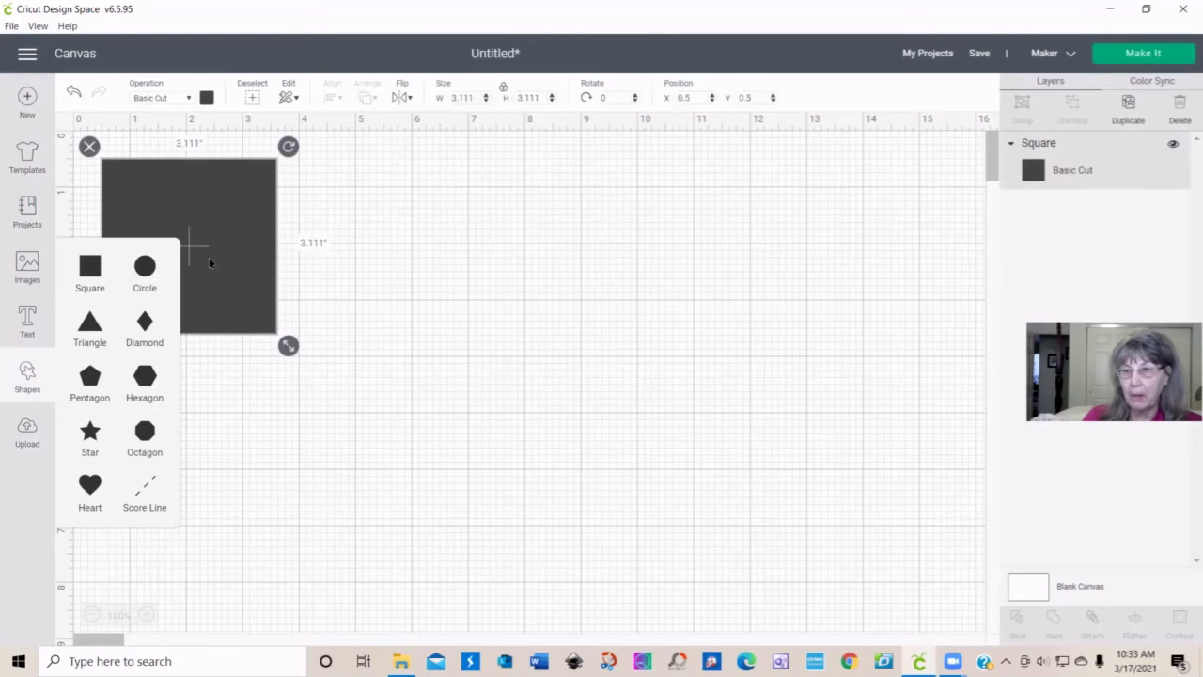
pyautogui.moveTo(208, 258); pyautogui.dragTo(436, 321)
pyautogui.moveTo(503, 422); pyautogui.dragTo(516, 388)
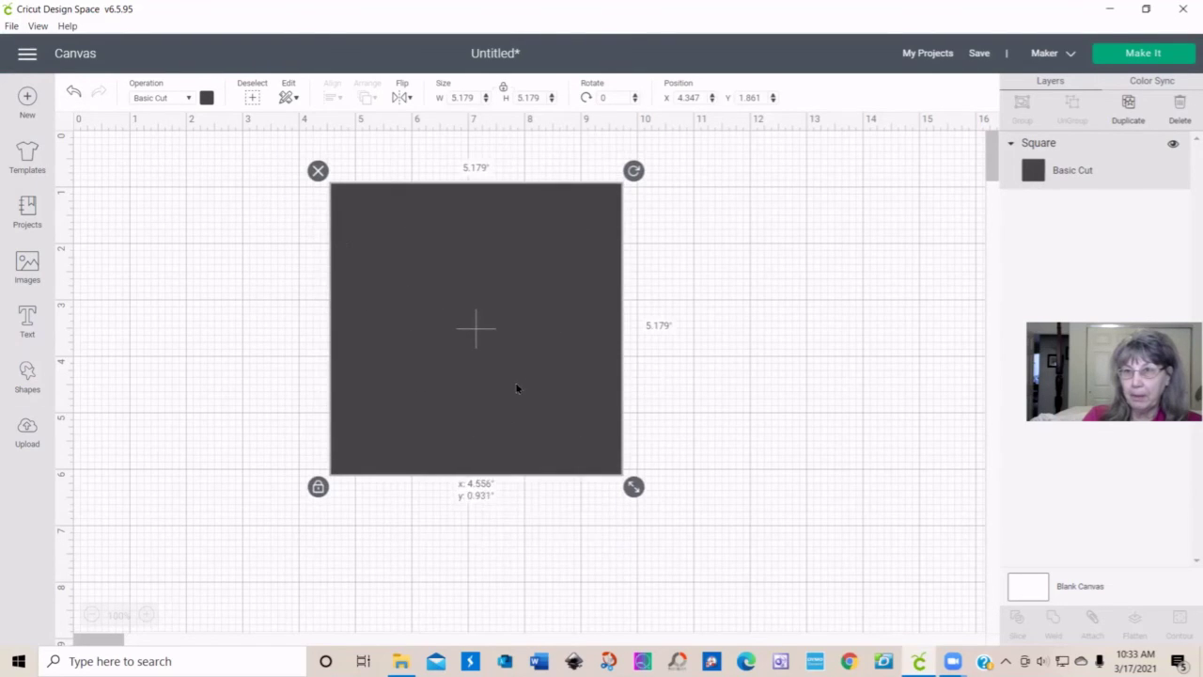
# Step: Set the new square's operation to Print Then Cut (Standard) and fill it with the uploaded purple butterfly pattern
pyautogui.click(188, 98)
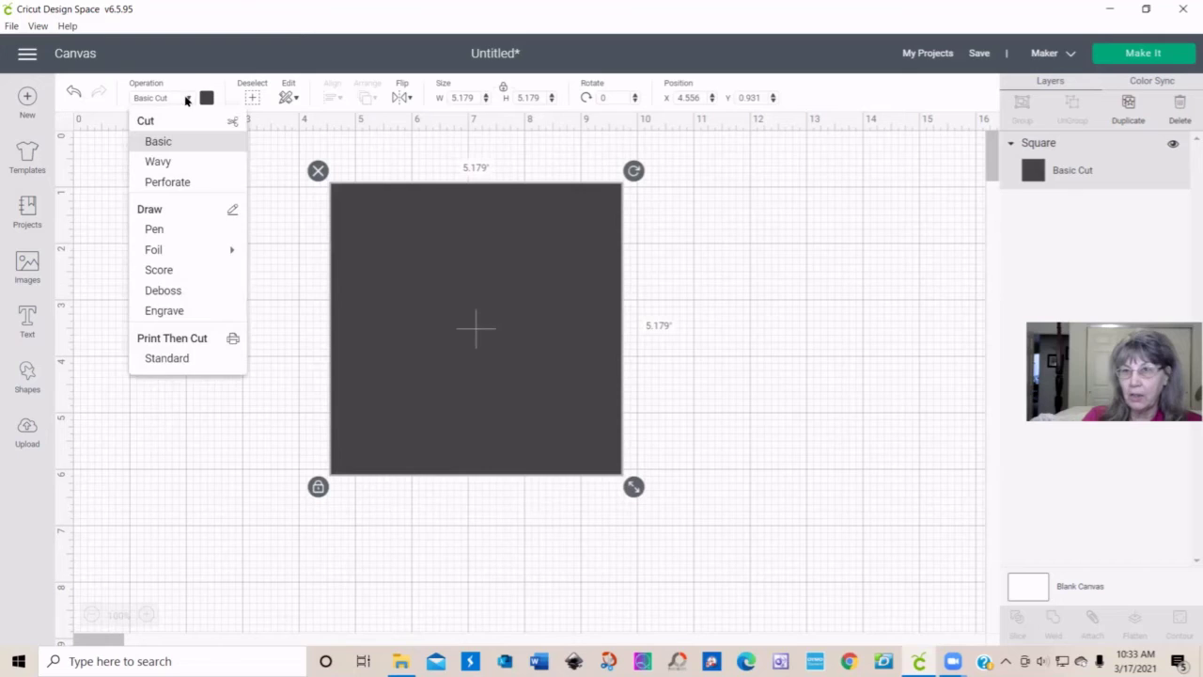
pyautogui.click(179, 358)
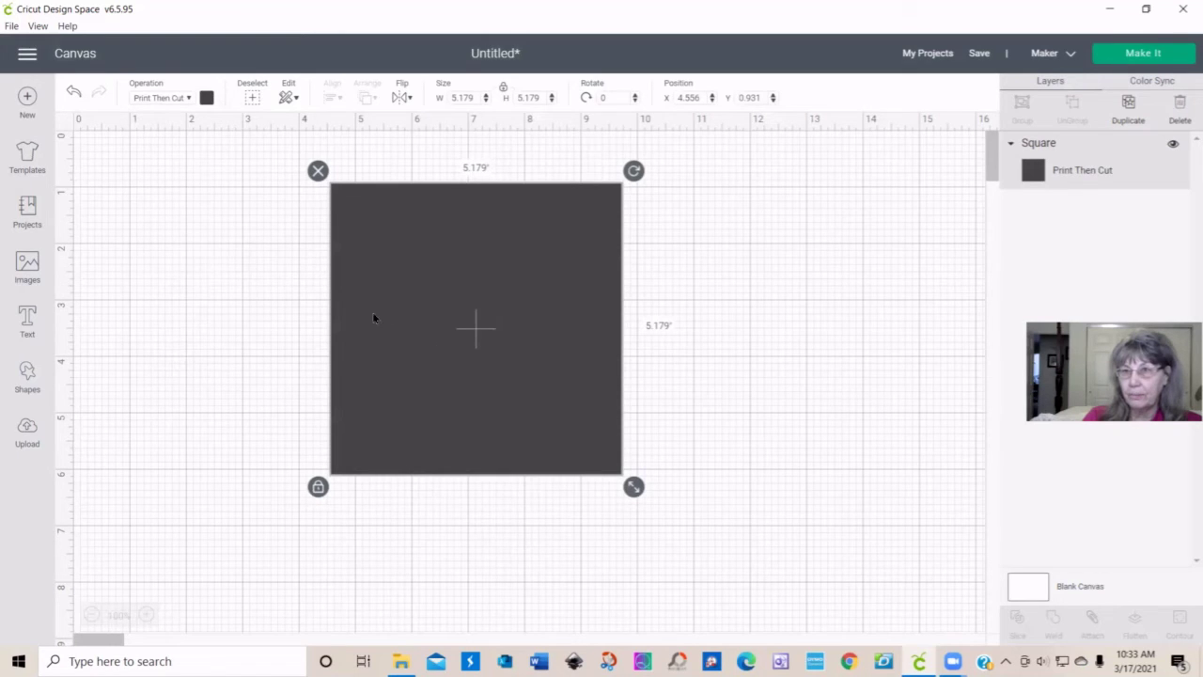
pyautogui.click(208, 98)
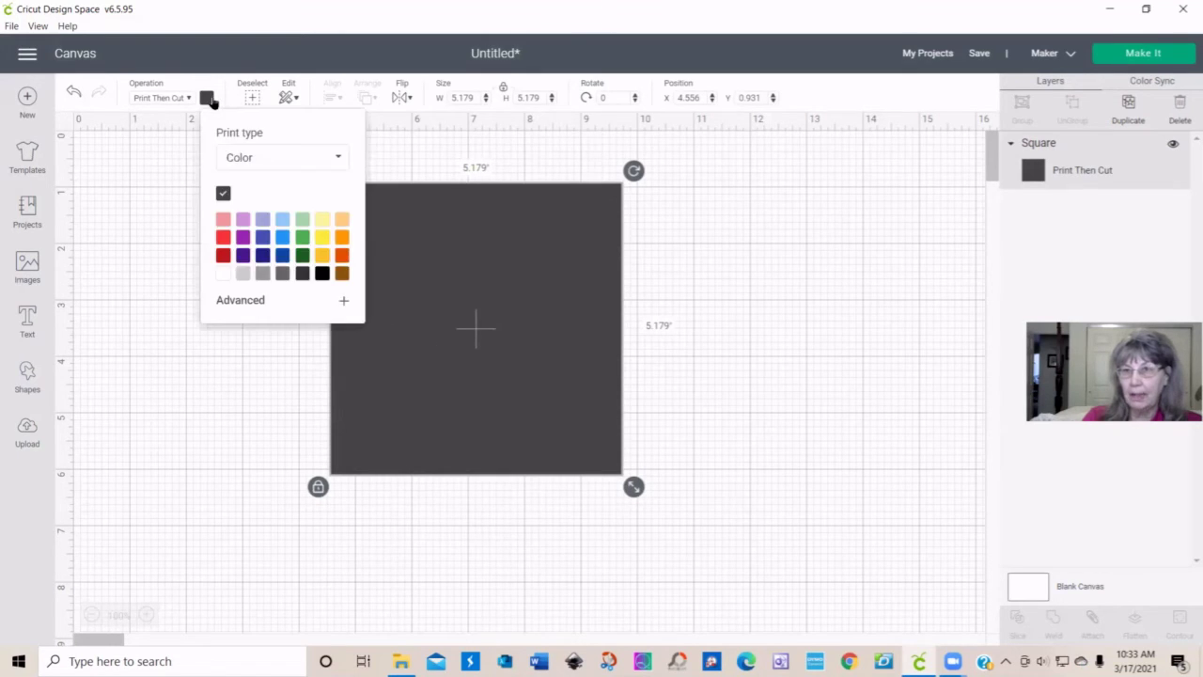
pyautogui.click(338, 158)
pyautogui.click(247, 207)
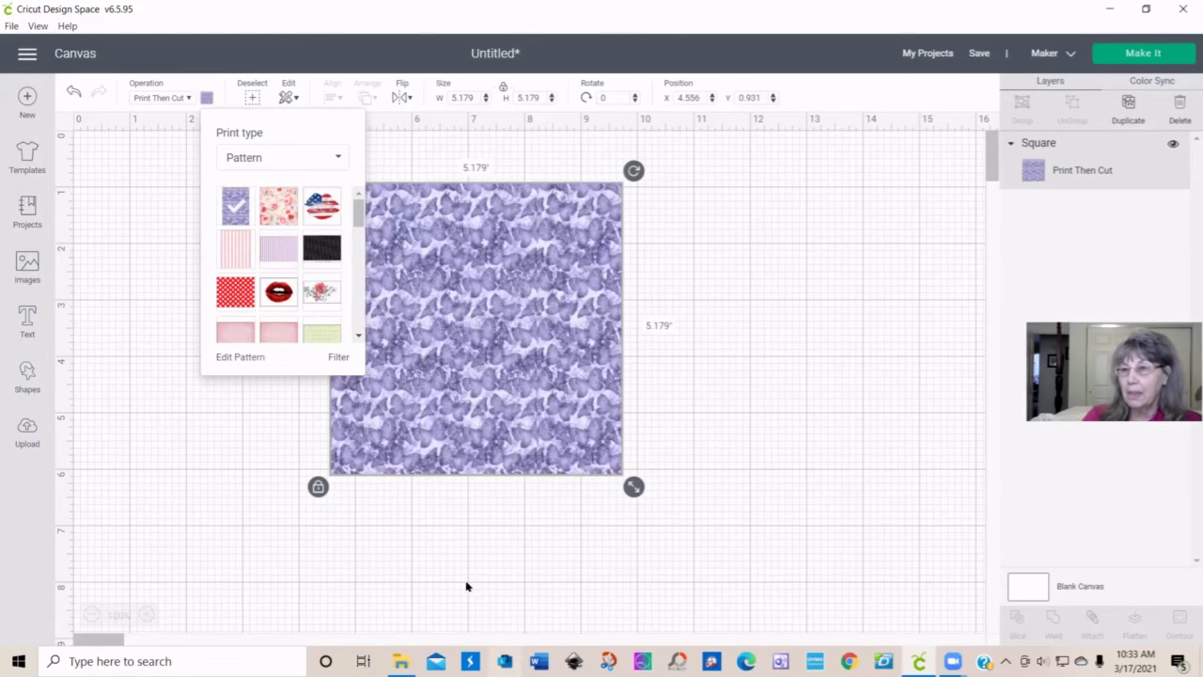
# Step: Enlarge the butterfly-patterned square proportionally to about 5.8 inches
pyautogui.click(489, 536)
pyautogui.click(535, 375)
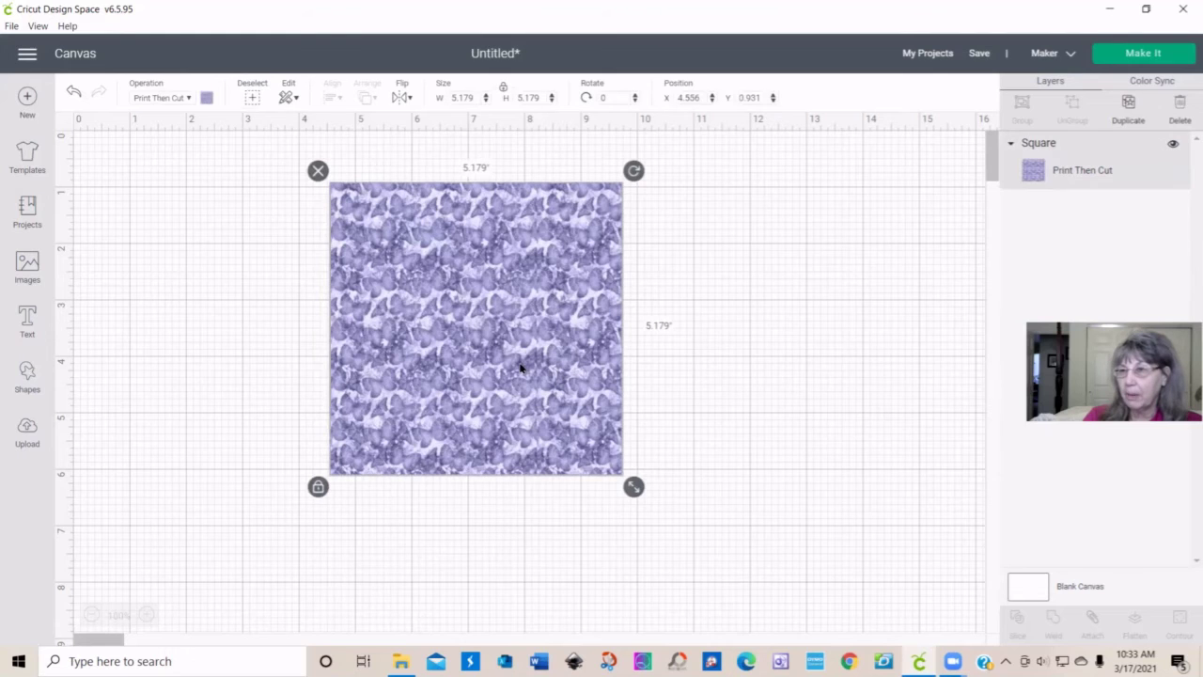
pyautogui.moveTo(633, 496); pyautogui.dragTo(621, 529)
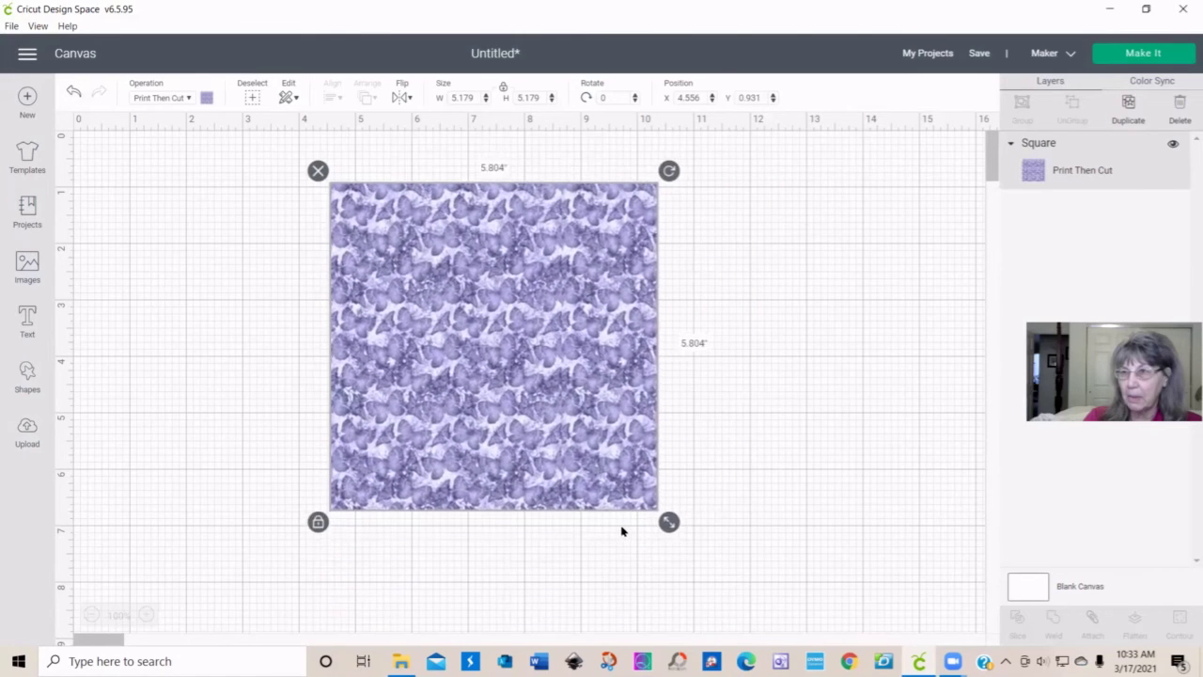
# Step: Unlock the square's proportions, stretch it to about 5.96 by 7.69 inches, and place it near X 4, Y 0.43
pyautogui.click(503, 87)
pyautogui.click(318, 537)
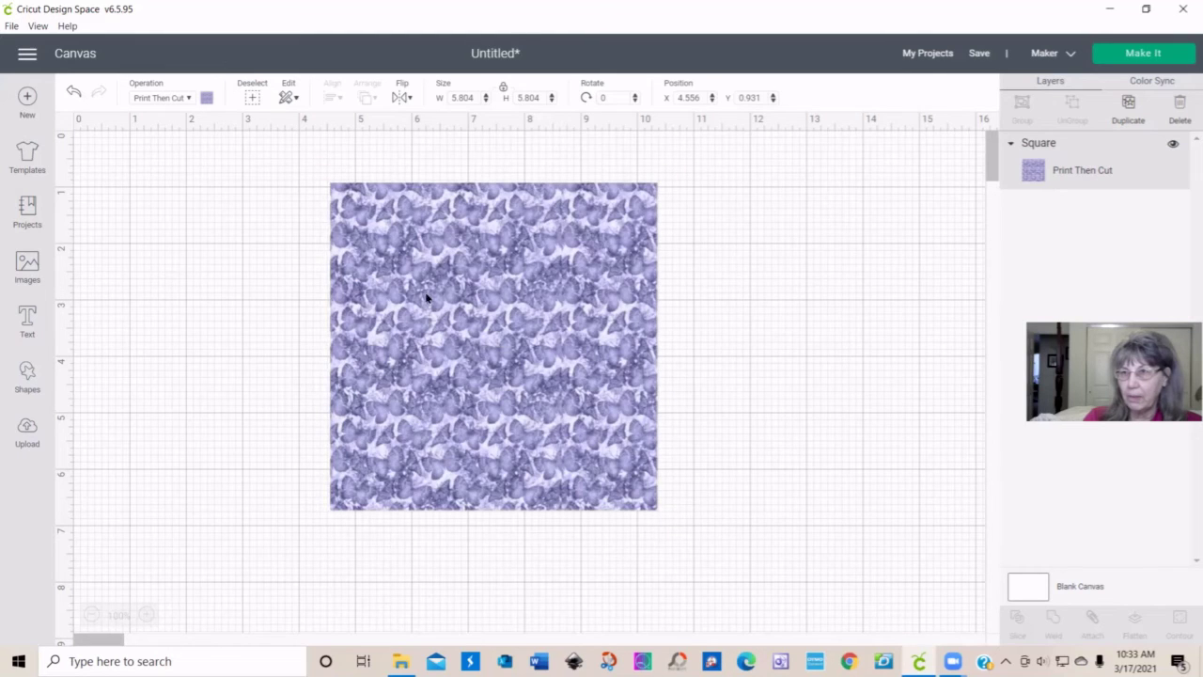
pyautogui.moveTo(429, 299); pyautogui.dragTo(434, 291)
pyautogui.click(325, 515)
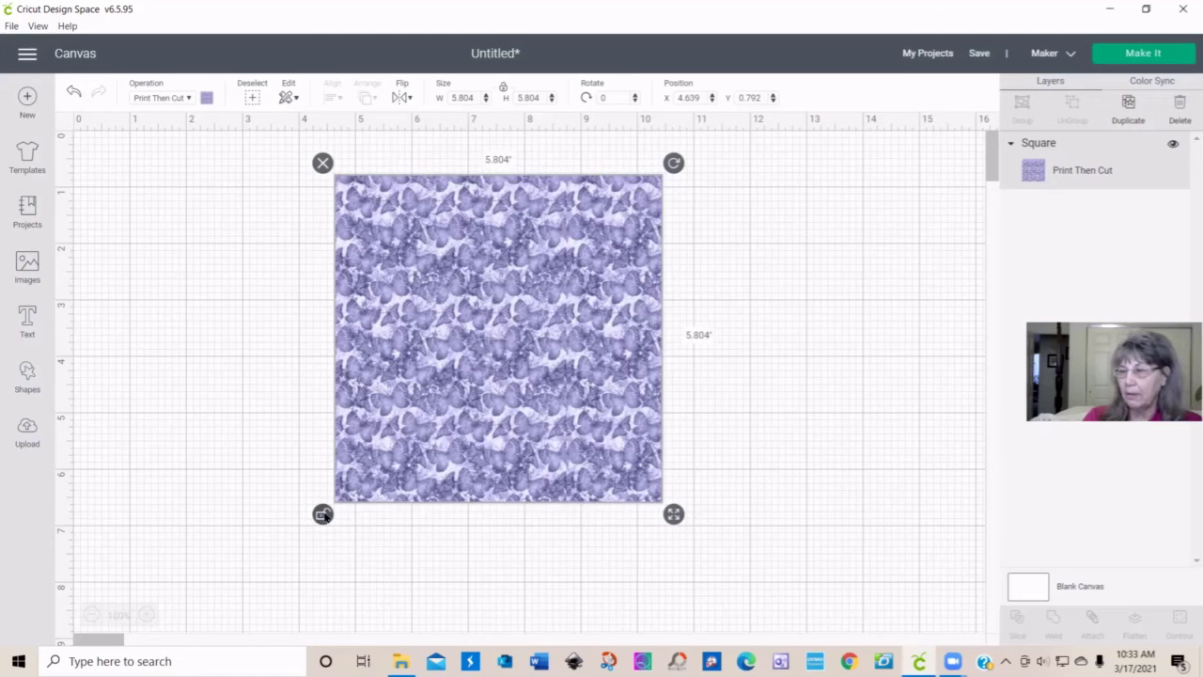
pyautogui.moveTo(674, 514); pyautogui.dragTo(682, 620)
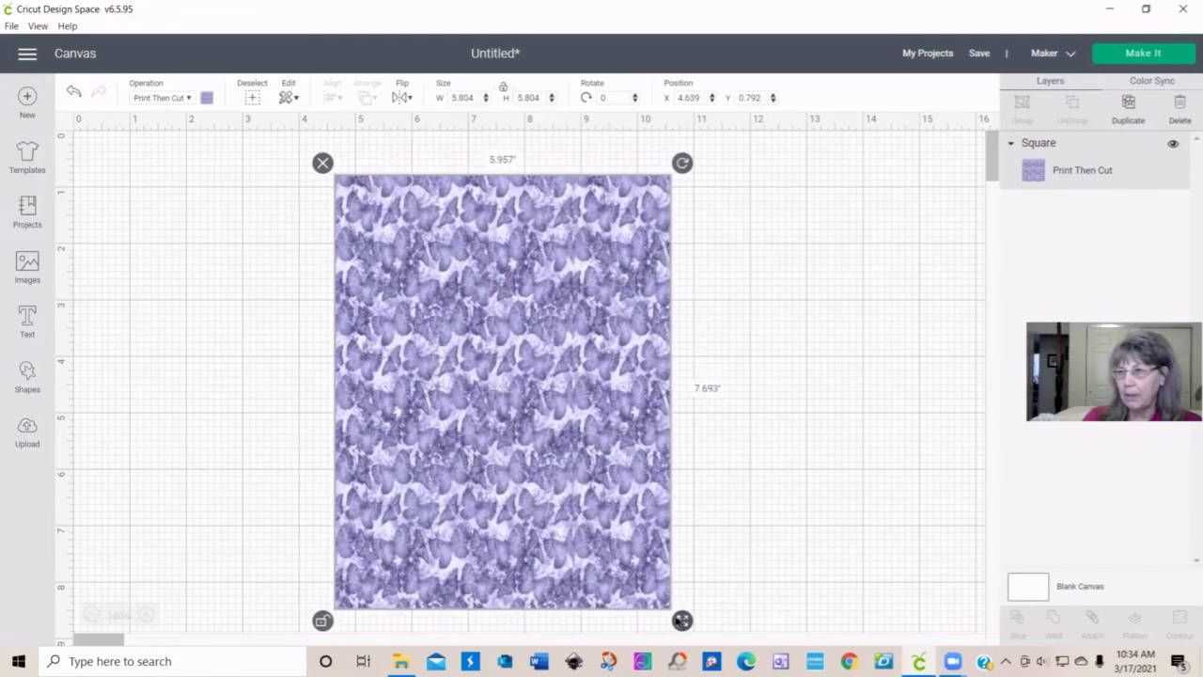
pyautogui.moveTo(623, 573); pyautogui.dragTo(587, 555)
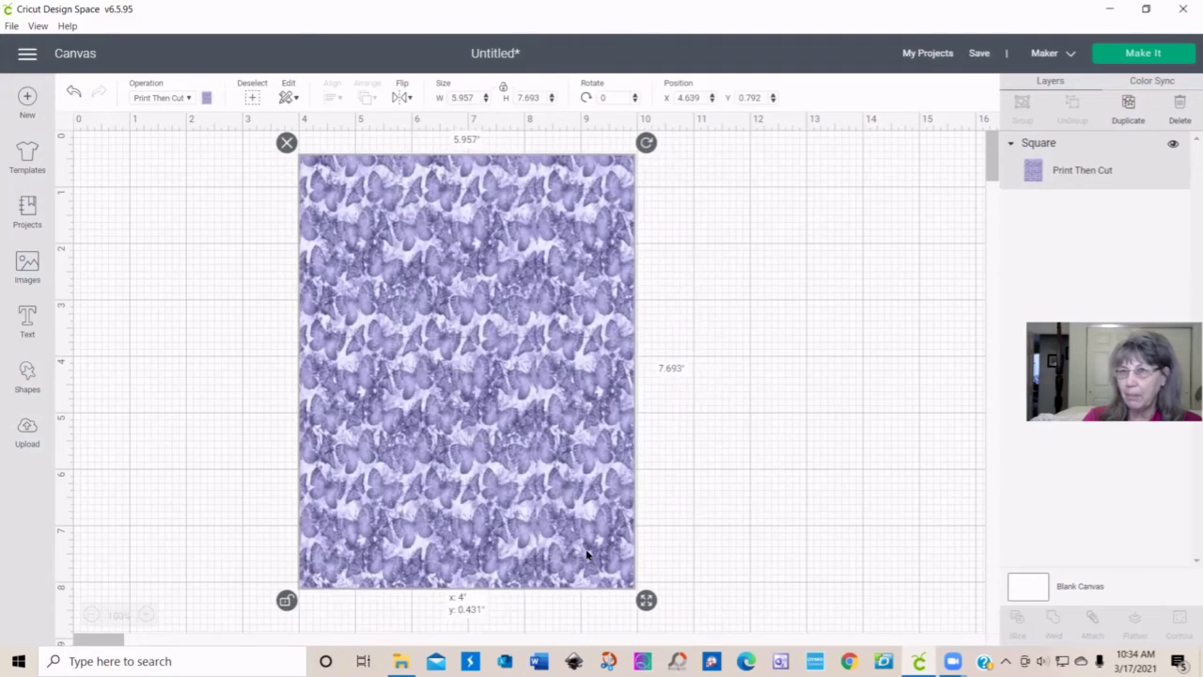
# Step: Set the butterfly pattern's scale to 75 and move the patterned rectangle to about X 2.6, Y 0.78
pyautogui.click(208, 98)
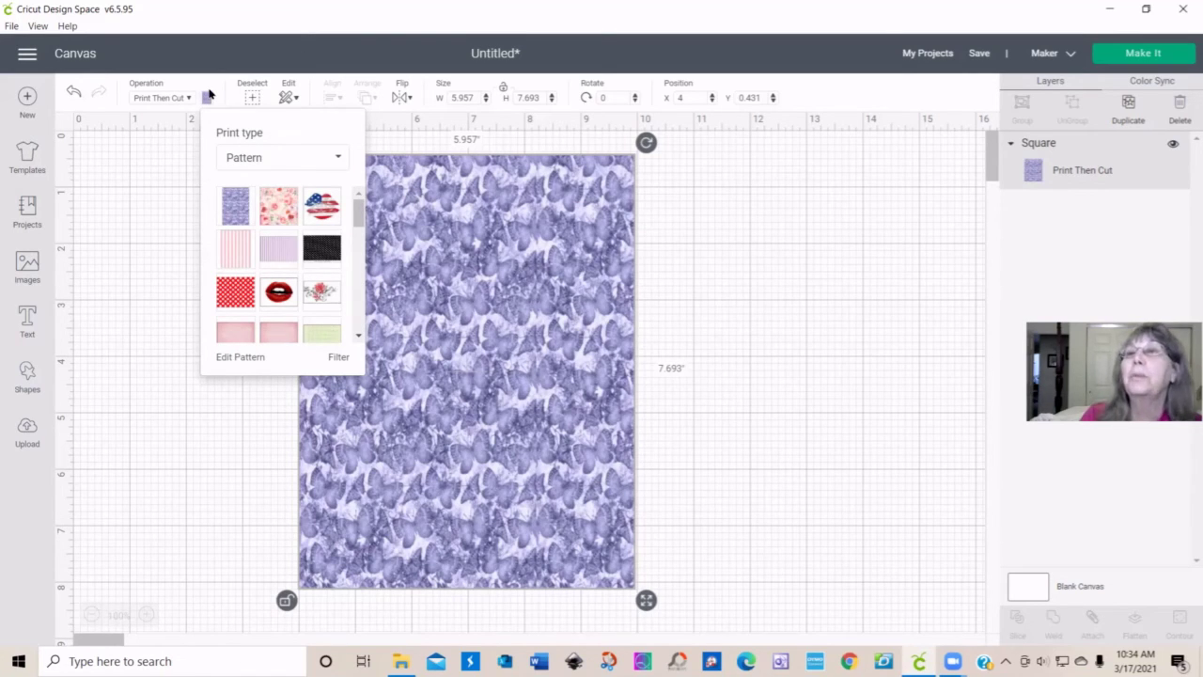
pyautogui.click(237, 359)
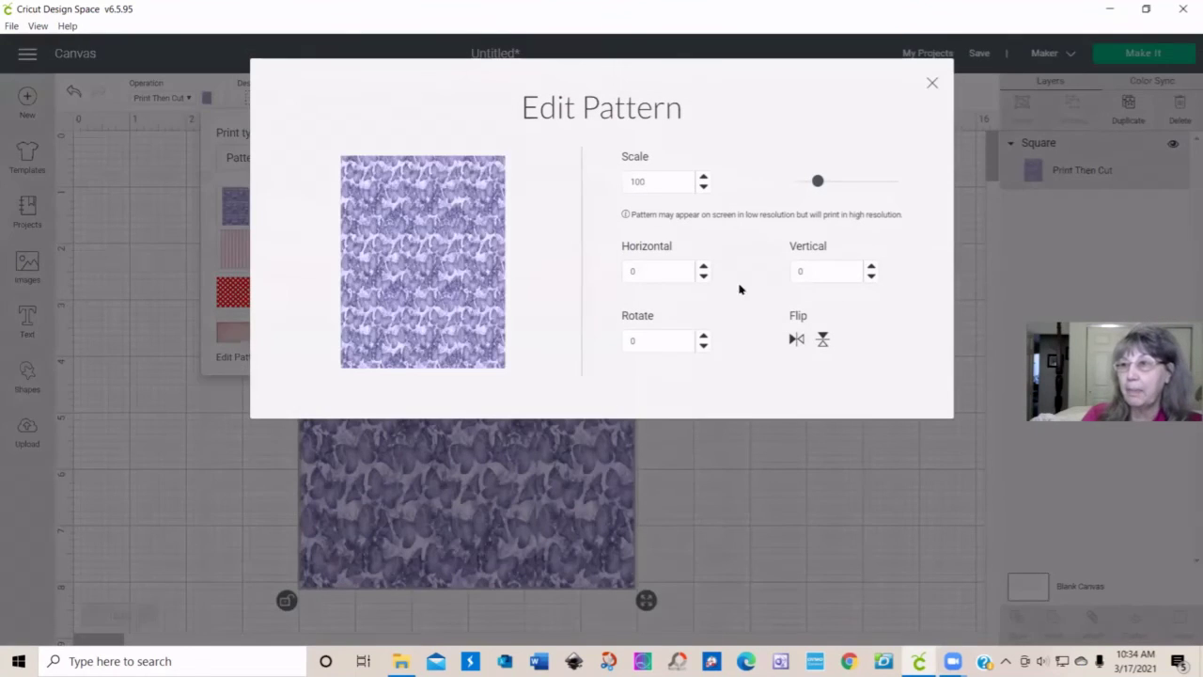
pyautogui.moveTo(818, 182)
pyautogui.mouseDown()
pyautogui.moveTo(839, 185)
pyautogui.moveTo(798, 182)
pyautogui.moveTo(811, 182)
pyautogui.mouseUp()
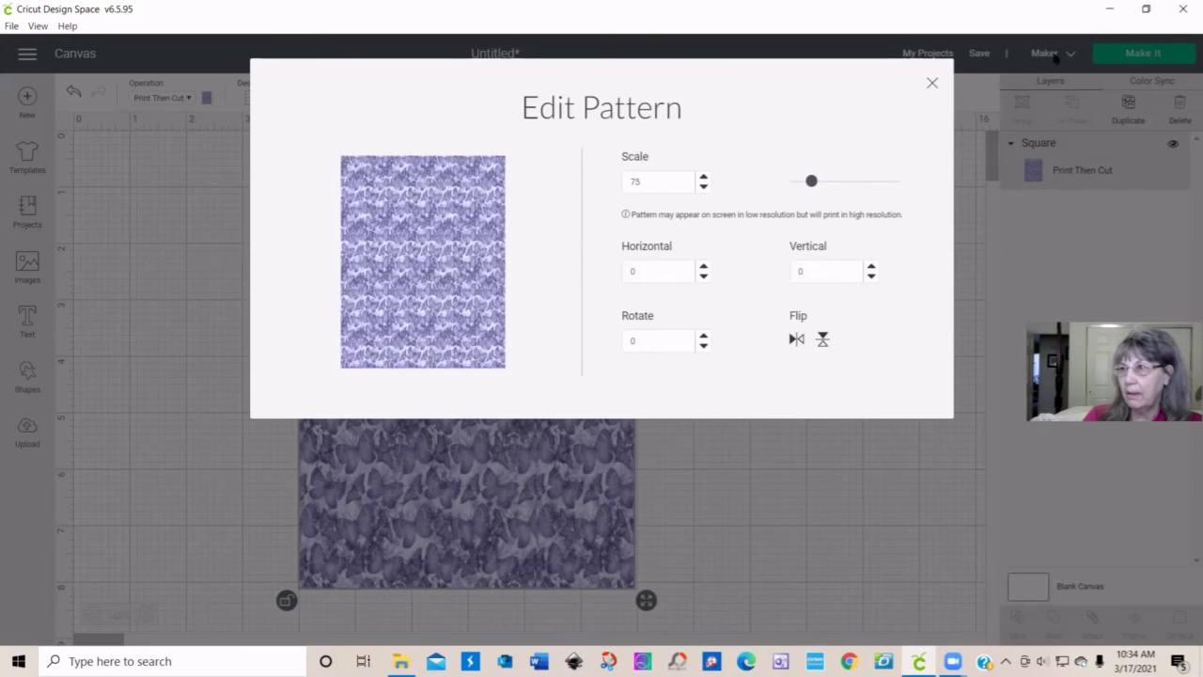
pyautogui.click(930, 84)
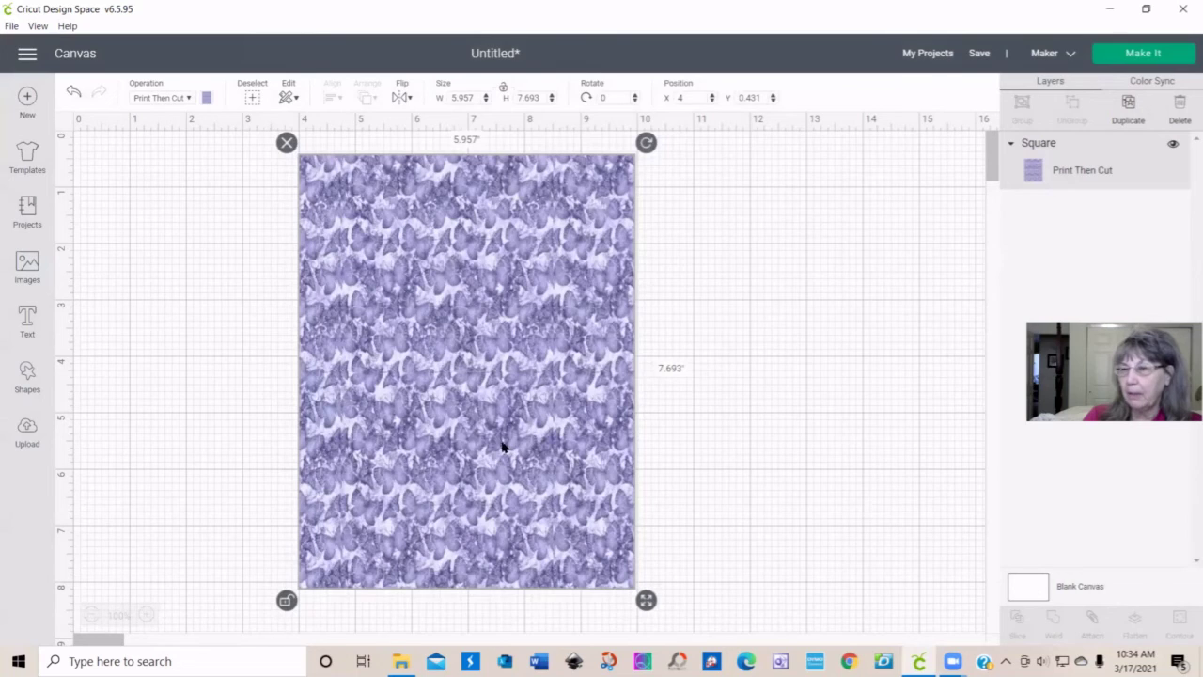
pyautogui.moveTo(502, 447); pyautogui.dragTo(435, 470)
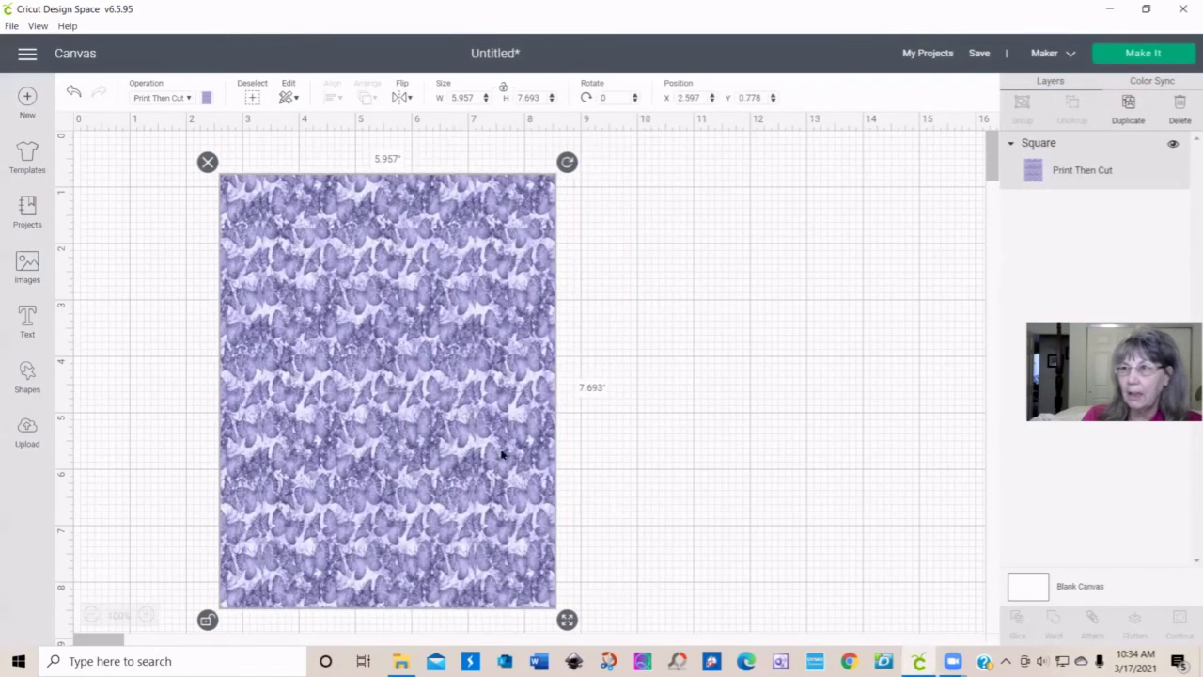